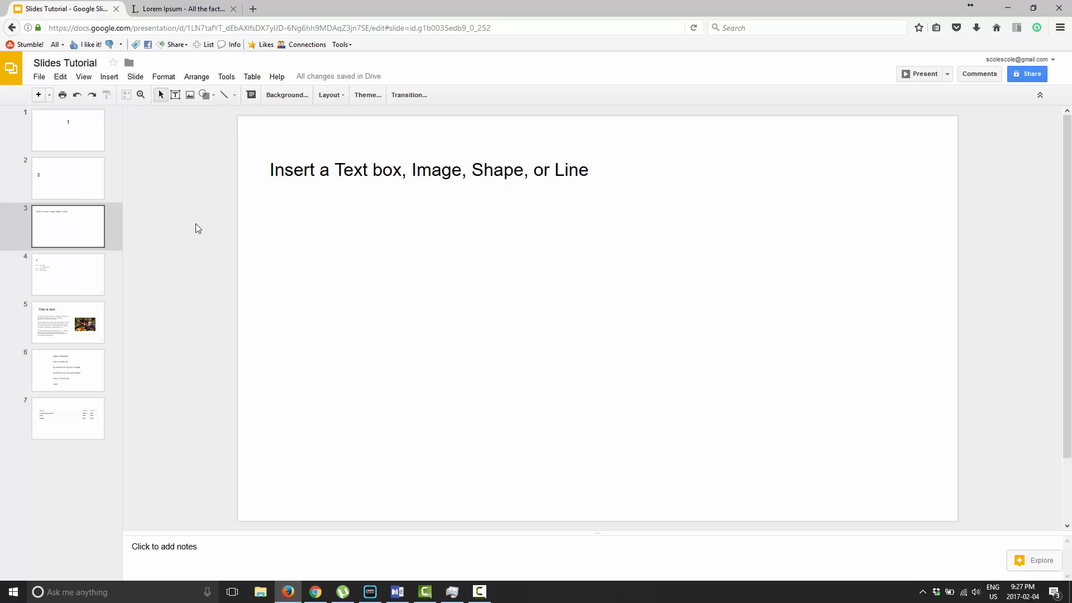
Insert a text box on slide 3, drawn as a large rectangle below the "Insert a Text box, Image, Shape, or Line" heading.
left_click(113, 81)
left_click(124, 98)
left_click_drag(351, 206, 754, 458)
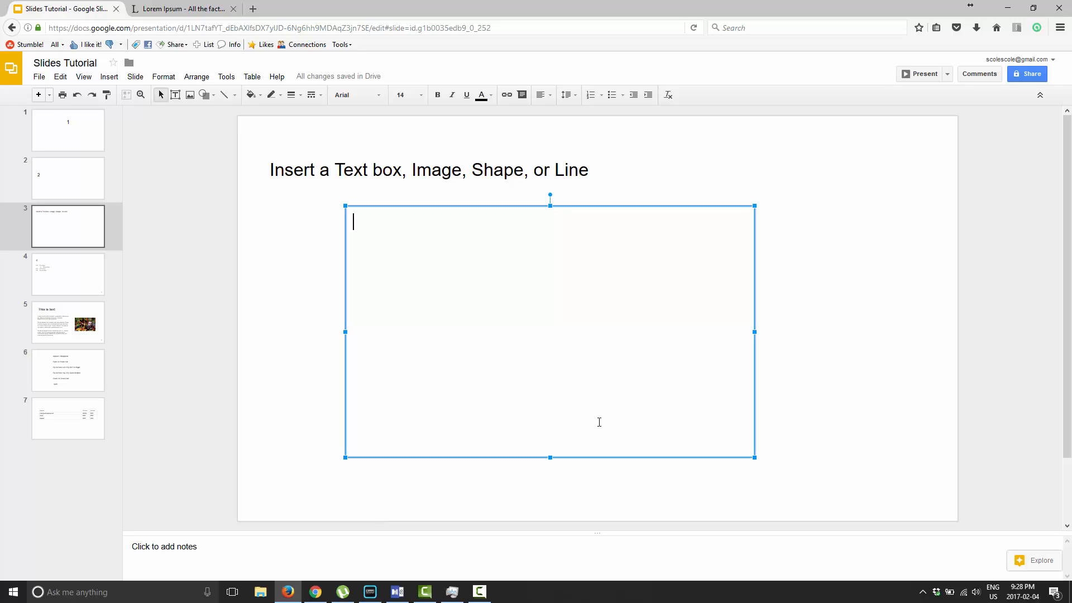
Switch to the Lorem Ipsum site, generate 5 paragraphs of placeholder text and copy the first two paragraphs.
left_click(170, 10)
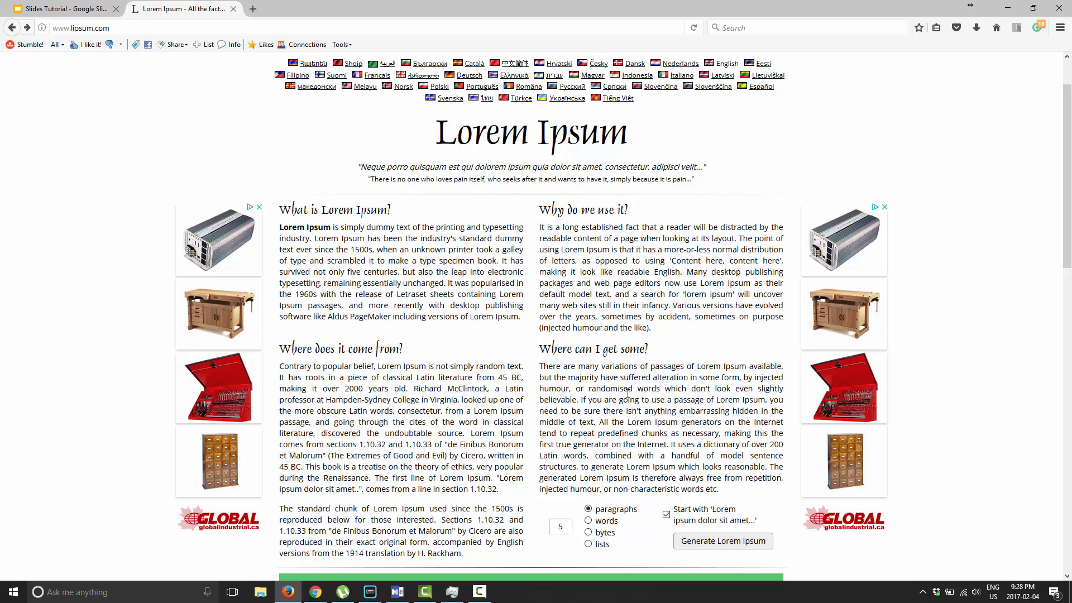
left_click(716, 544)
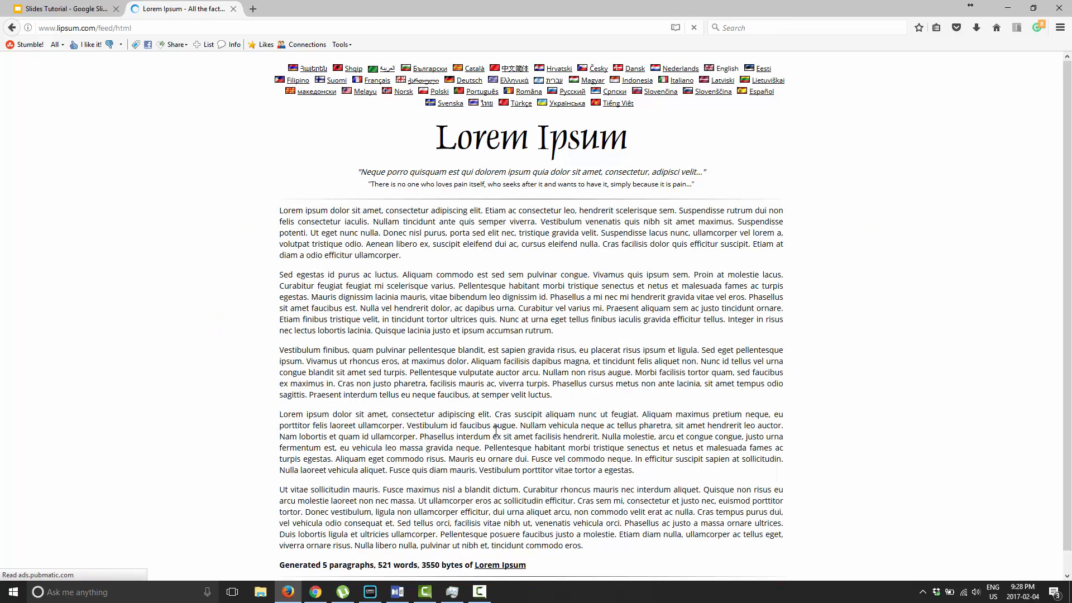
left_click_drag(279, 211, 556, 391)
key("ctrl+c")
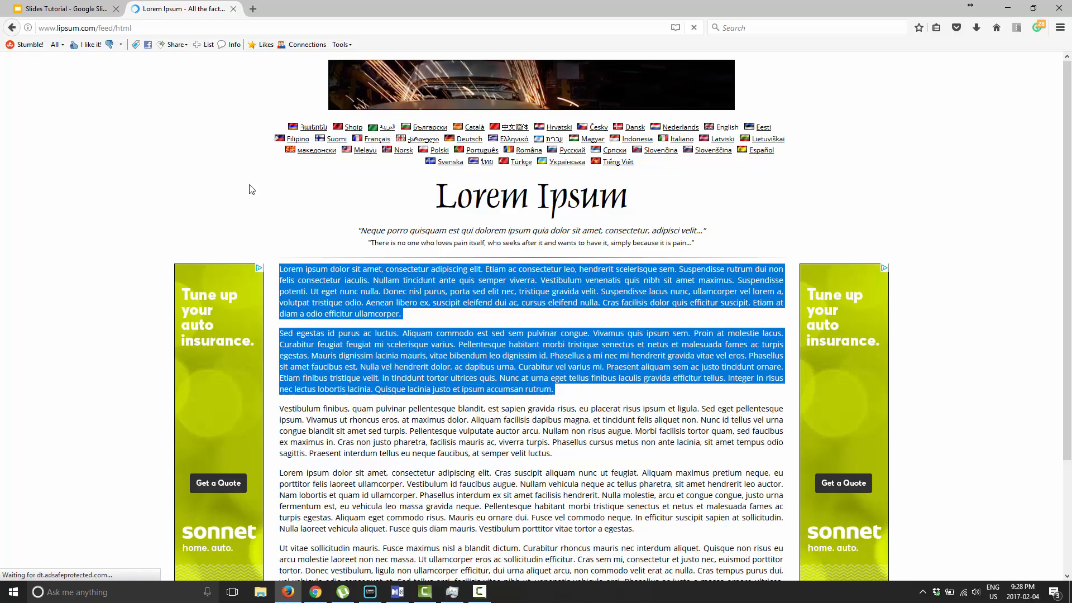
Return to the Slides Tutorial presentation, enter random filler characters in the text box and replace them with the copied Lorem Ipsum paragraphs.
left_click(61, 8)
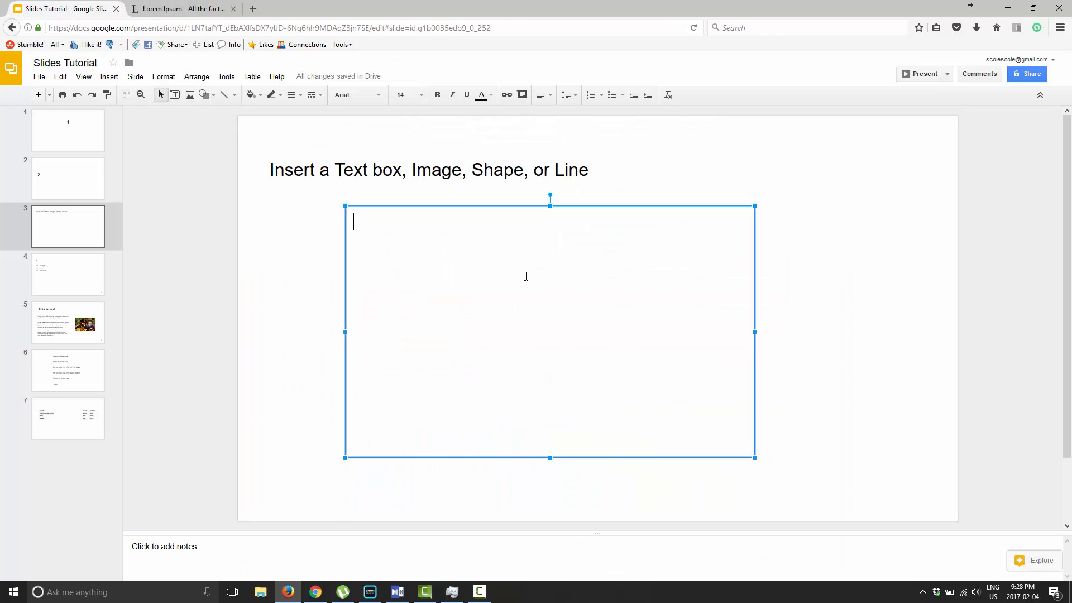
type(";lkajsd flka jsdf;")
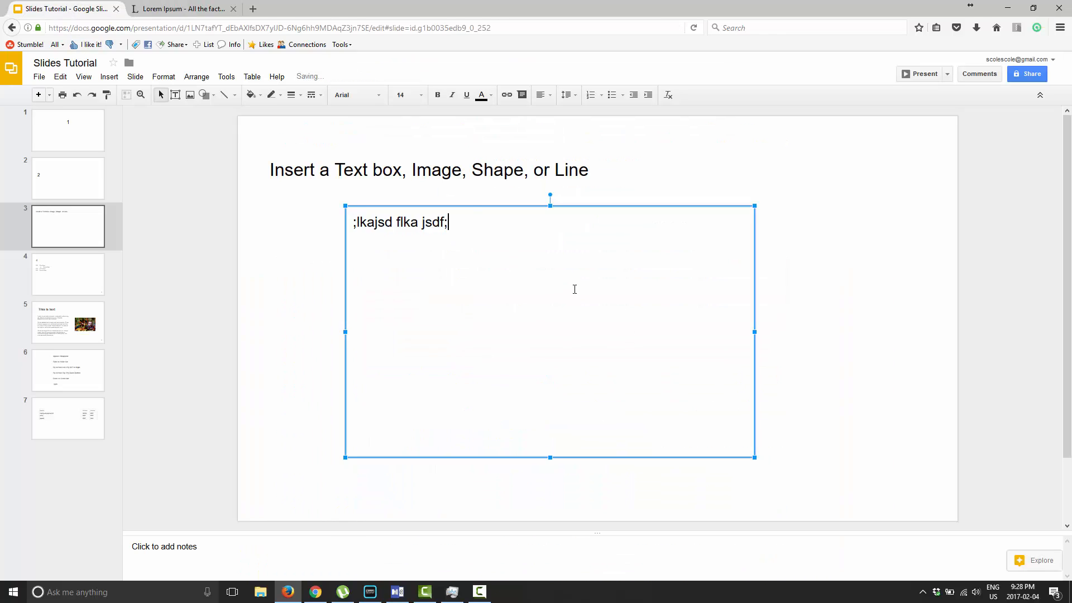
type("lkaj dflkj a;ldkfj a;lkdj flakjdf alkj sdf;lkj")
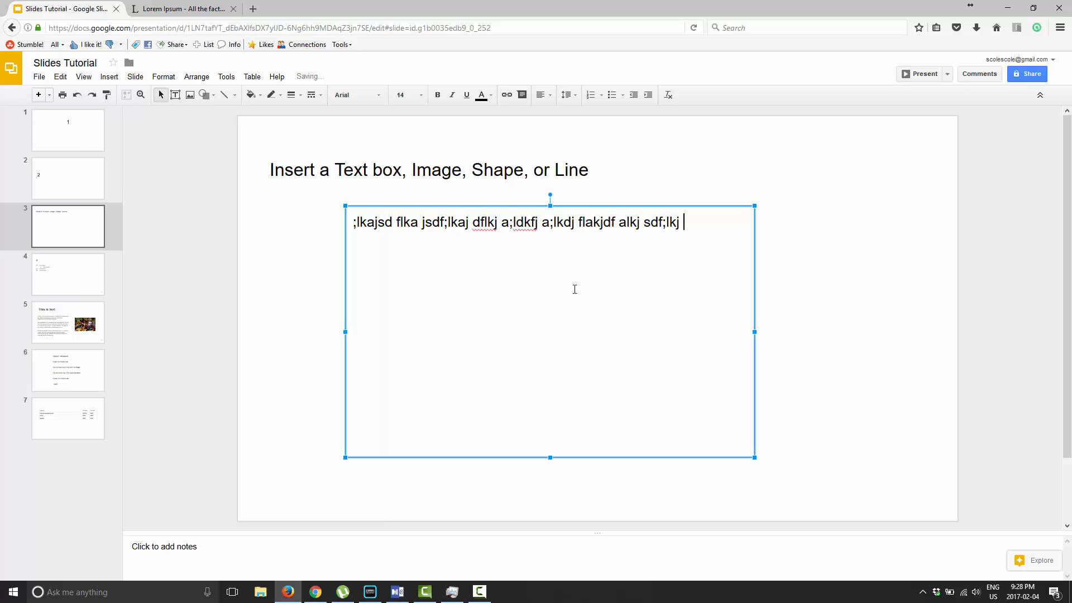
key("ctrl+a")
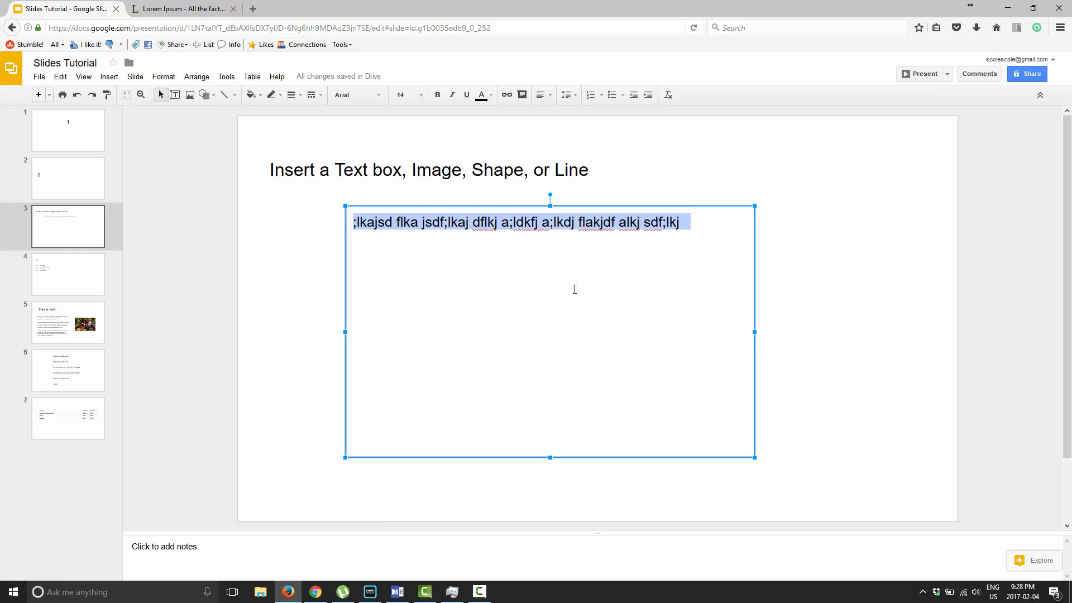
key("ctrl+v")
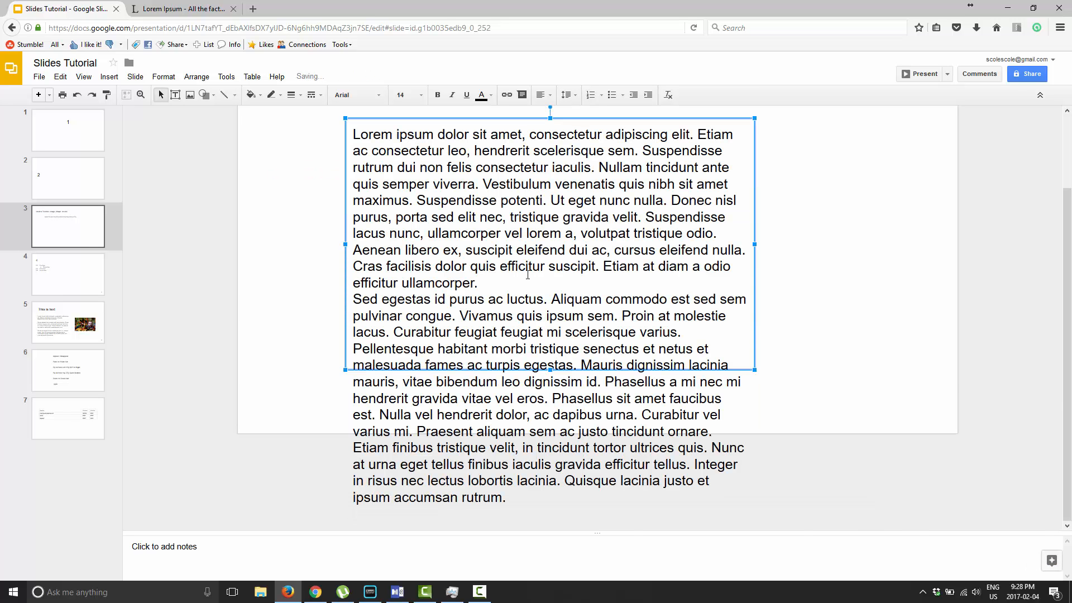
Delete the second Lorem Ipsum paragraph from the text box, keeping only the first.
left_click(483, 278, "shift")
key("BackSpace")
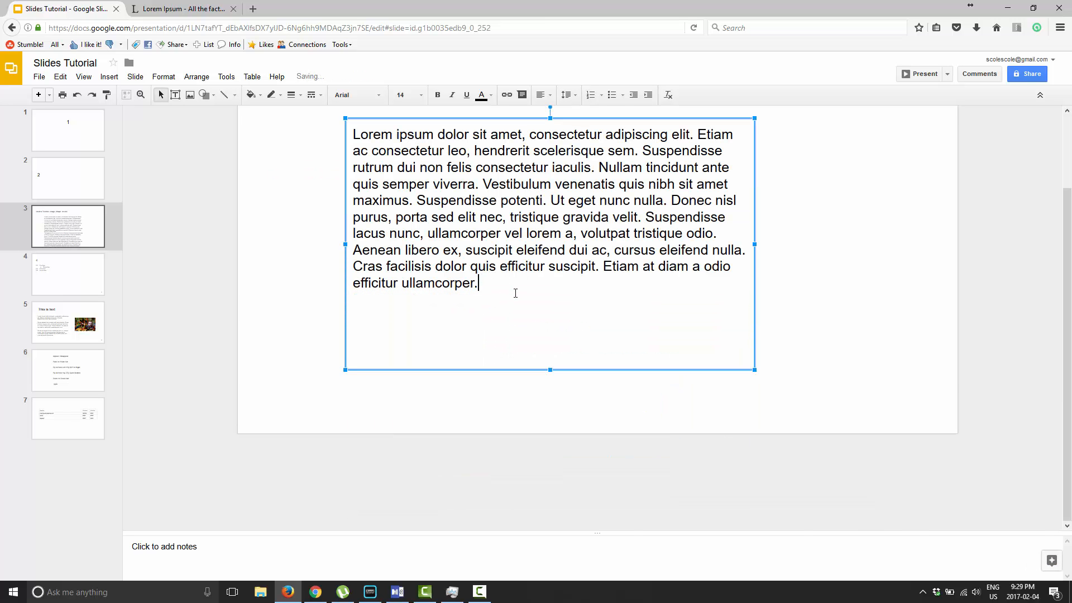
scroll(515, 295, "up", 2)
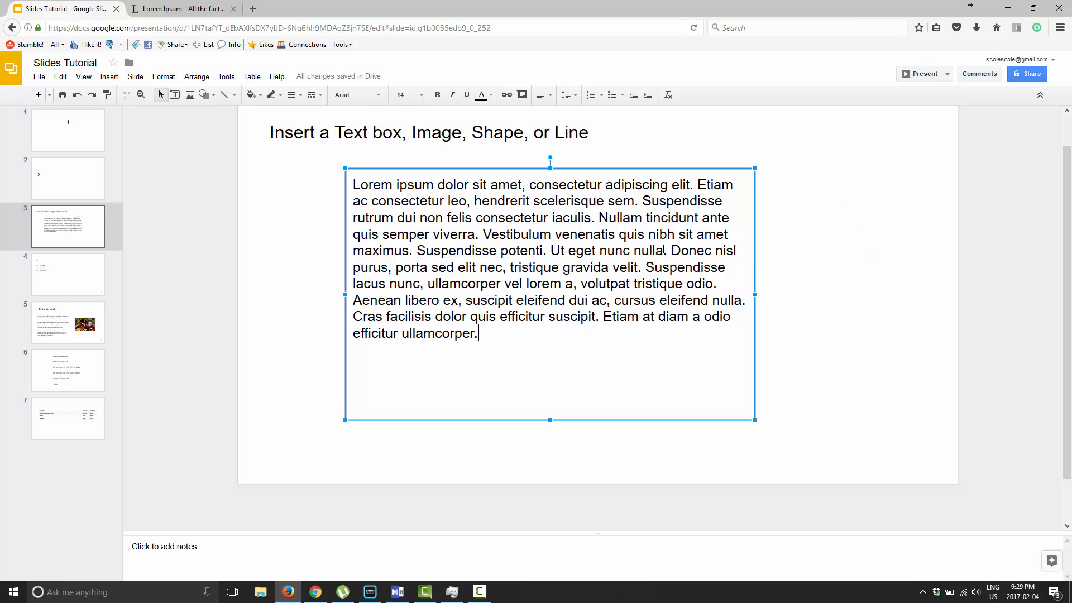
Give the Lorem Ipsum text box a light yellow fill and a dark red border.
left_click(289, 174)
left_click(476, 234)
left_click(250, 96)
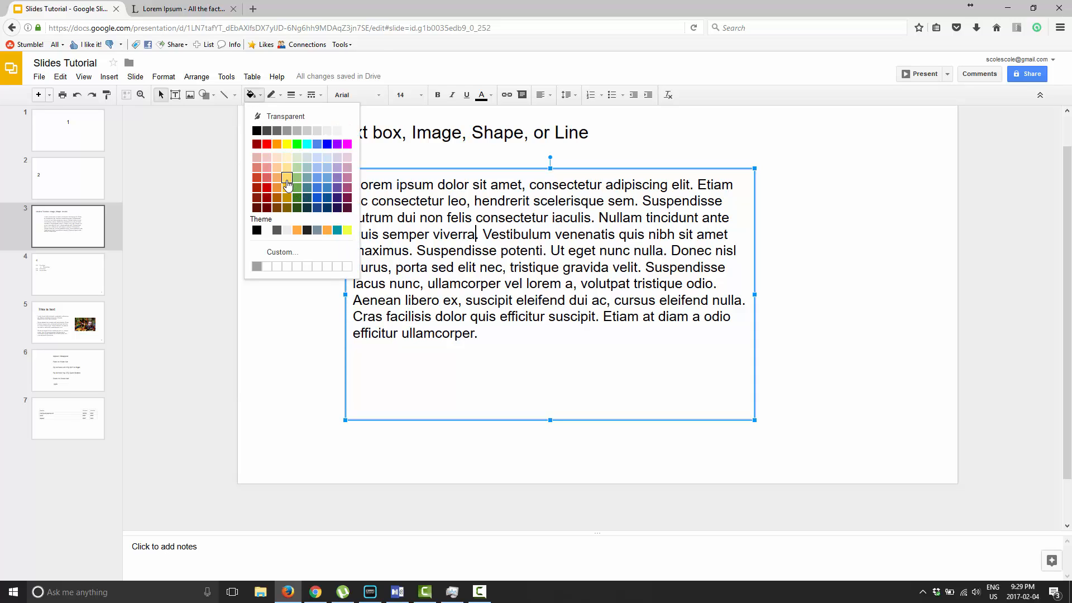
left_click(287, 179)
left_click(272, 96)
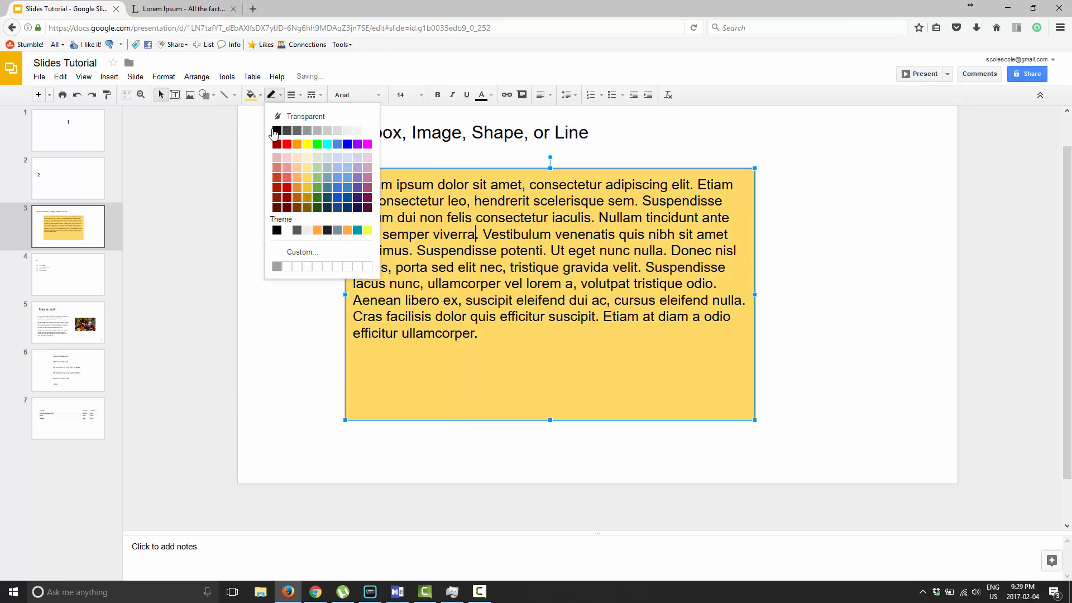
left_click(275, 189)
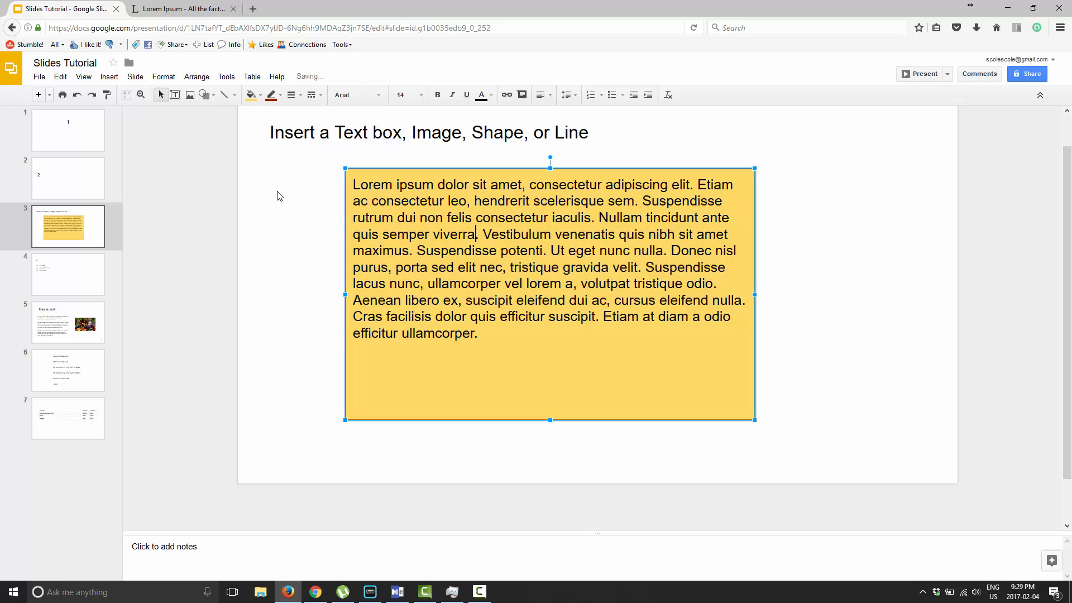
Set the text box's border weight to 8px and its line style to short dashes, and deselect the box.
left_click(292, 95)
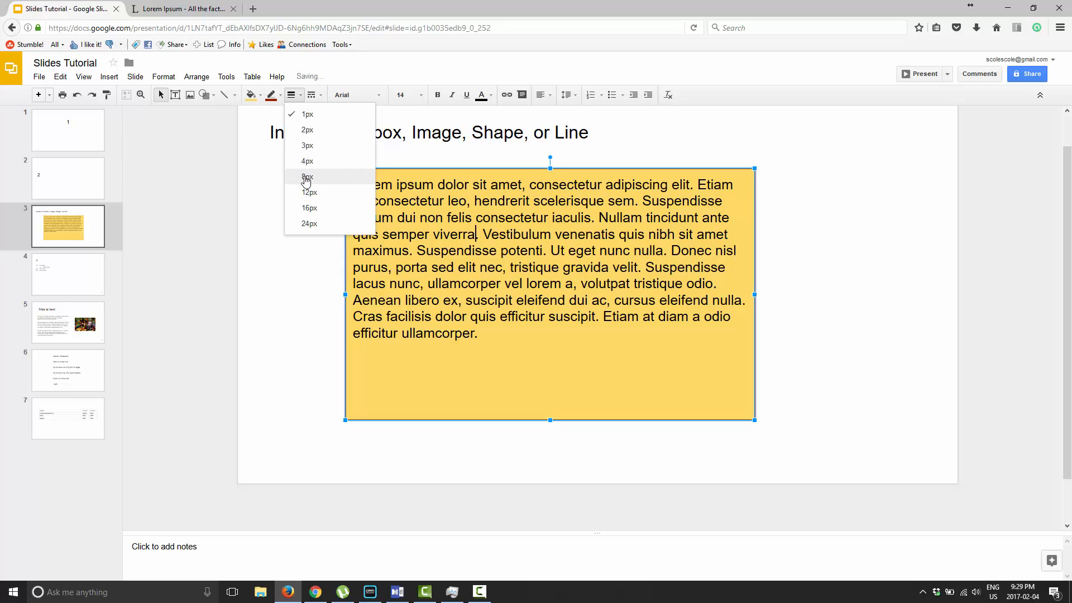
left_click(306, 178)
left_click(311, 95)
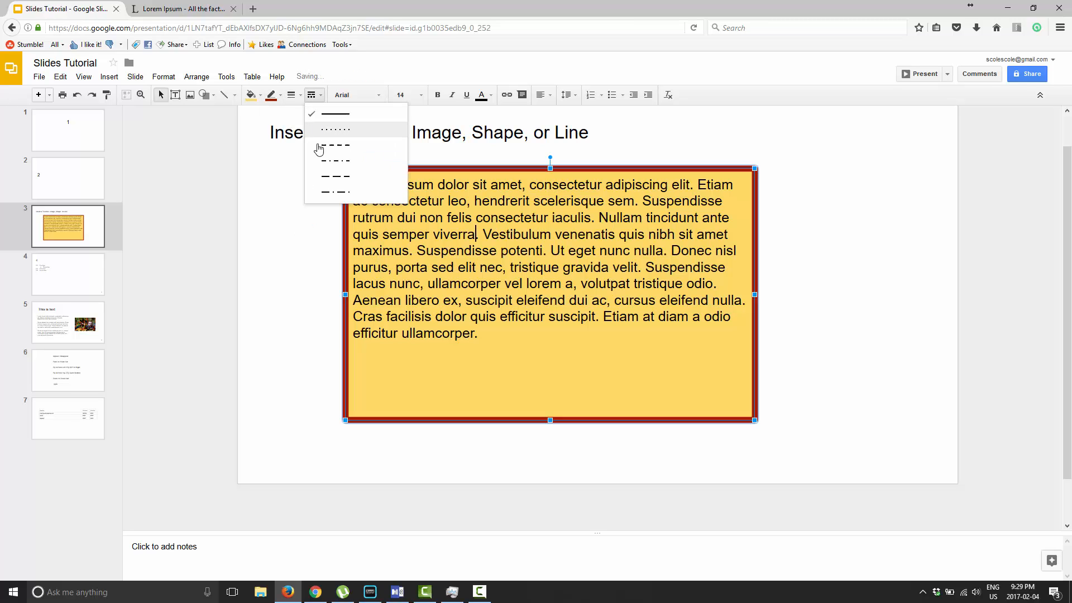
left_click(320, 148)
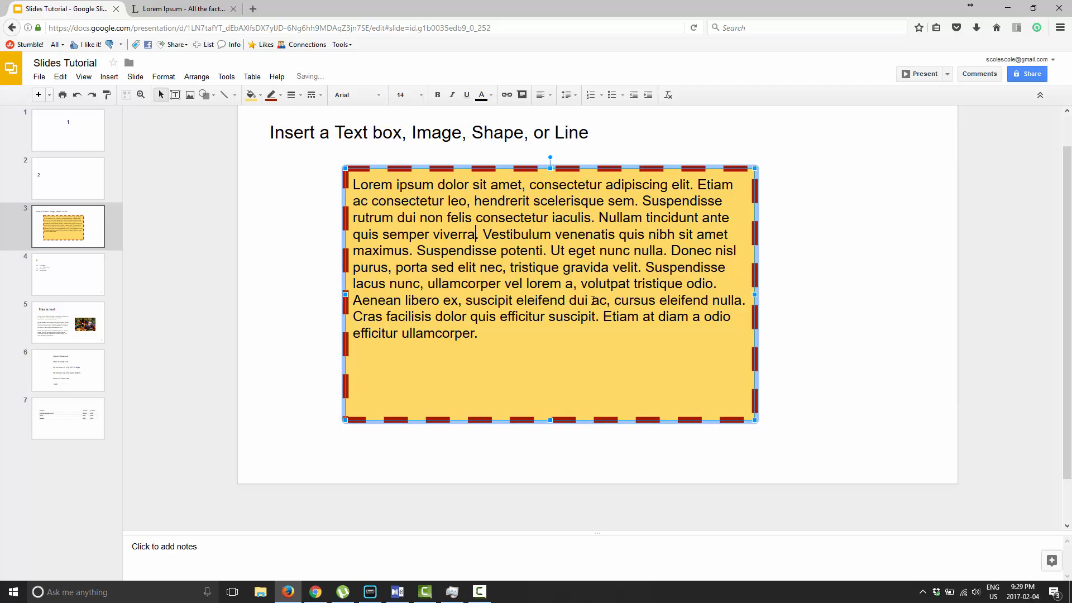
left_click(848, 246)
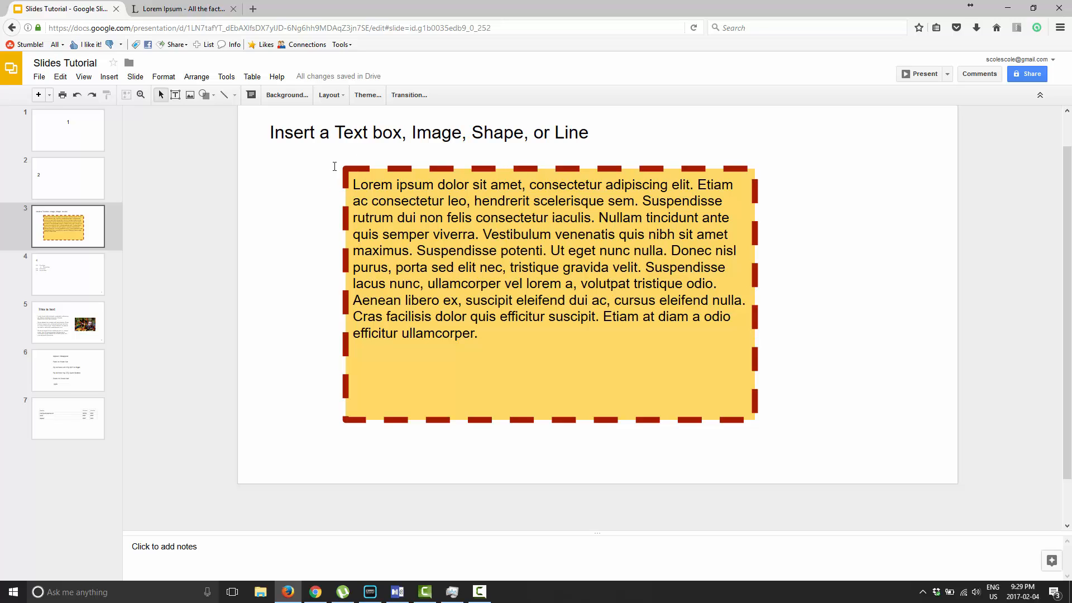
Set the font size of all text in the yellow text box to 8.
left_click(385, 173)
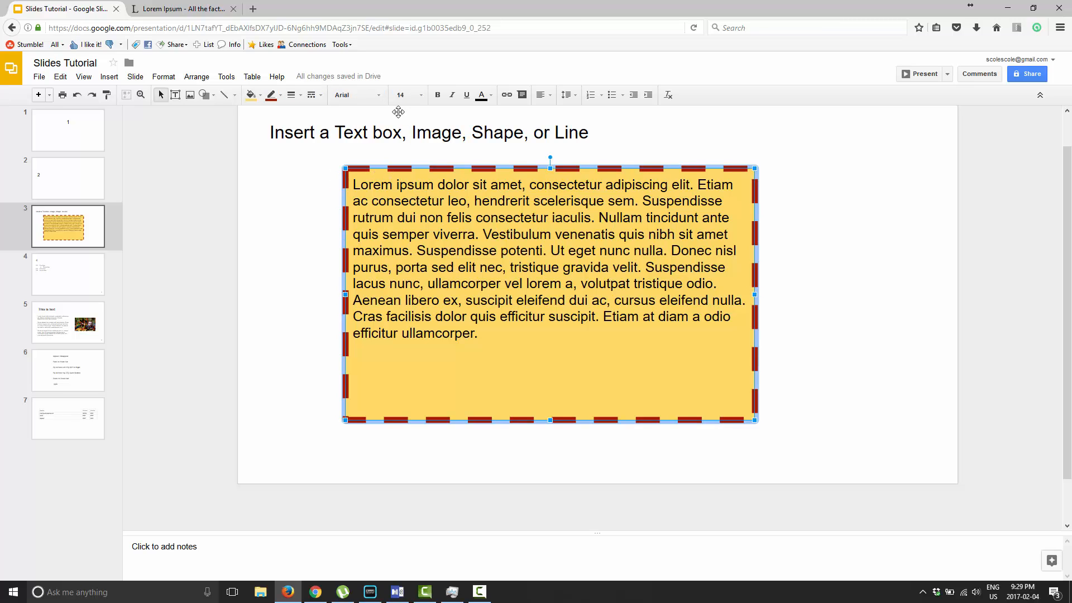
left_click(422, 96)
left_click(418, 150)
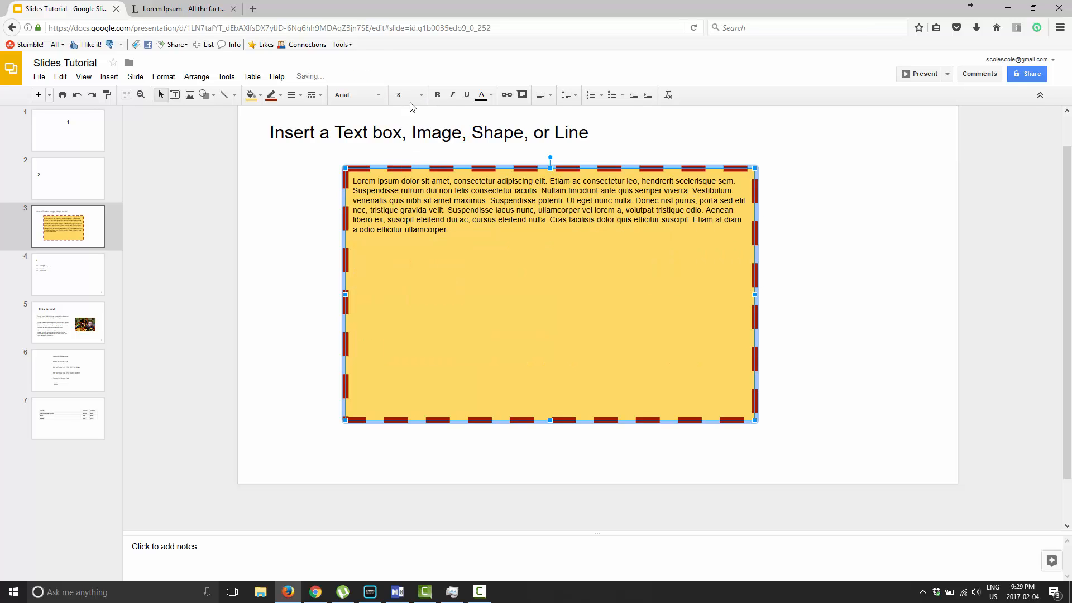
left_click(424, 110)
left_click(422, 96)
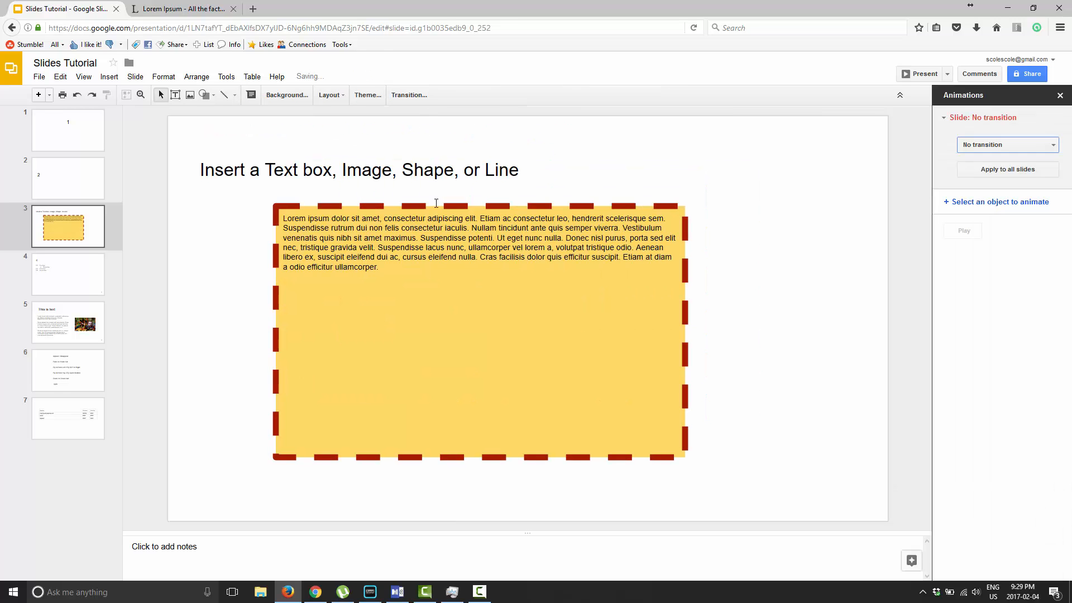
left_click(1060, 96)
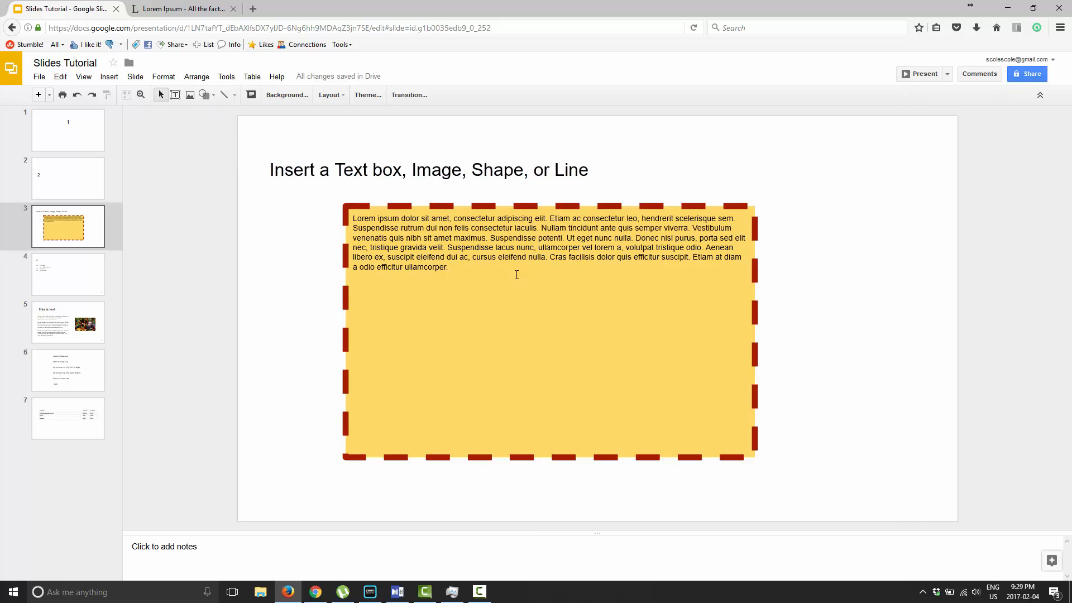
left_click(381, 257)
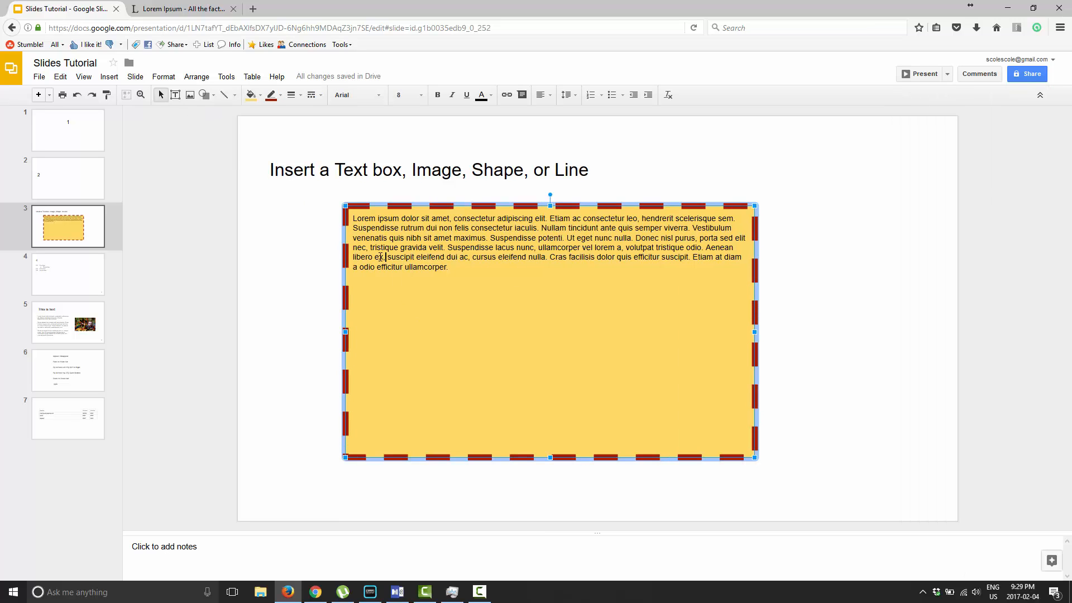
left_click(422, 96)
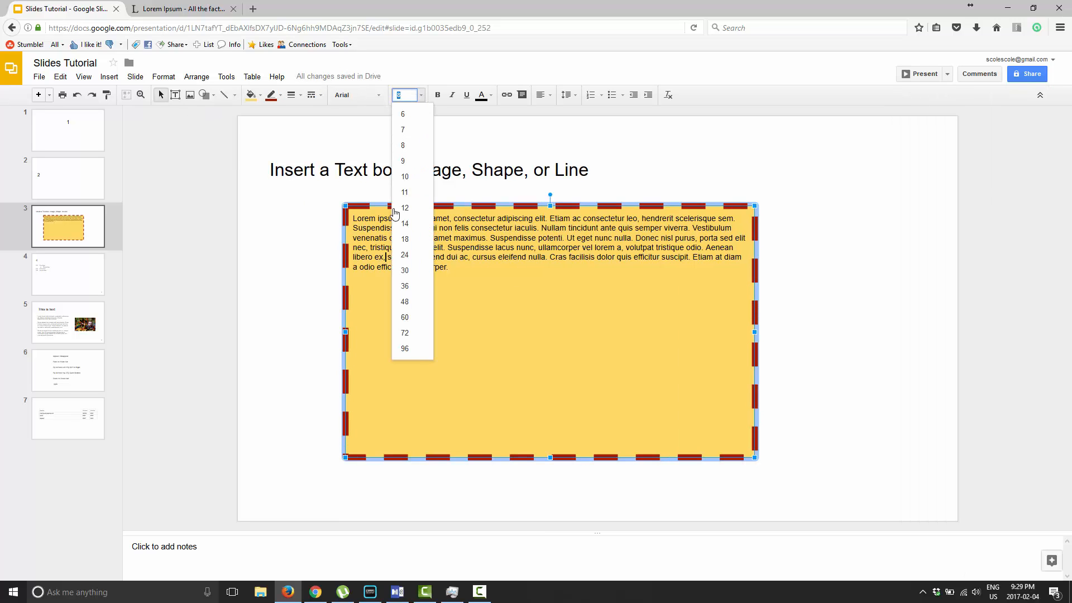
left_click(405, 255)
left_click_drag(467, 278, 307, 215)
left_click(312, 215)
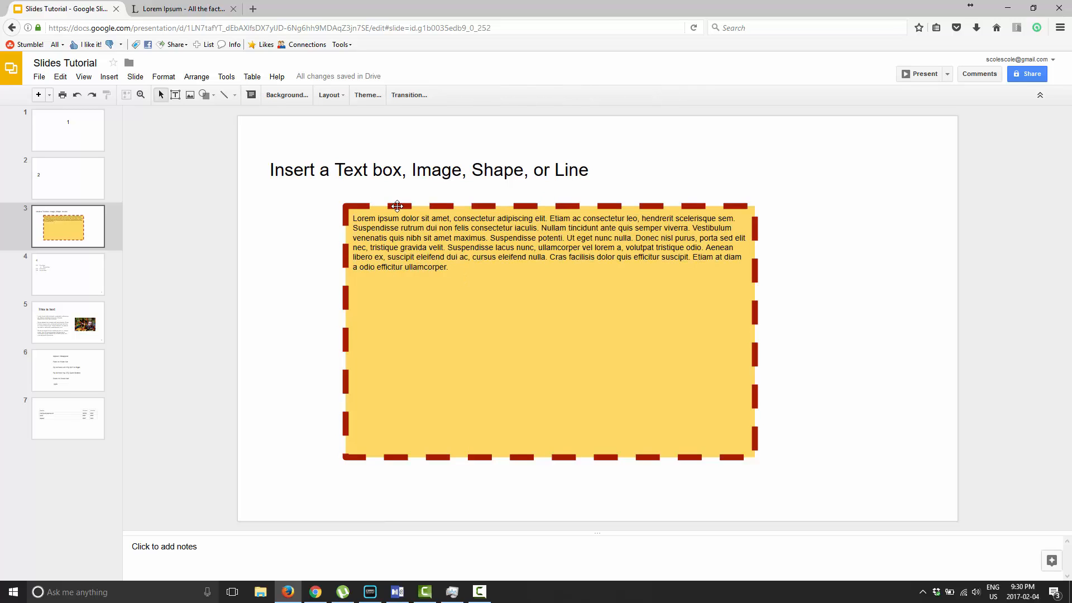
Select the whole yellow text box, try its text at font size 18, and set the size to 14.
left_click(397, 206)
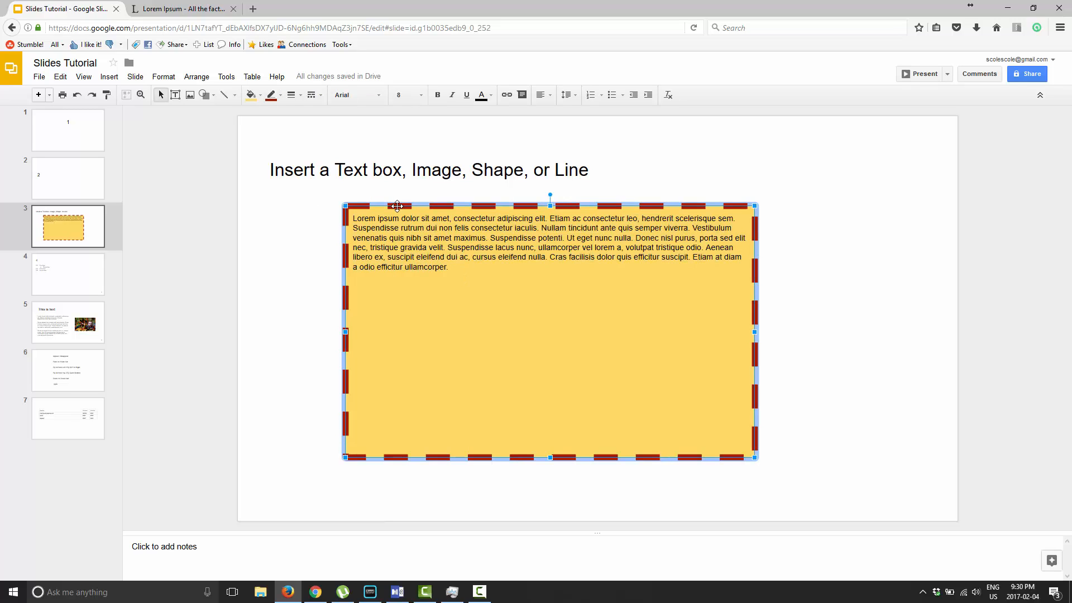
left_click(422, 100)
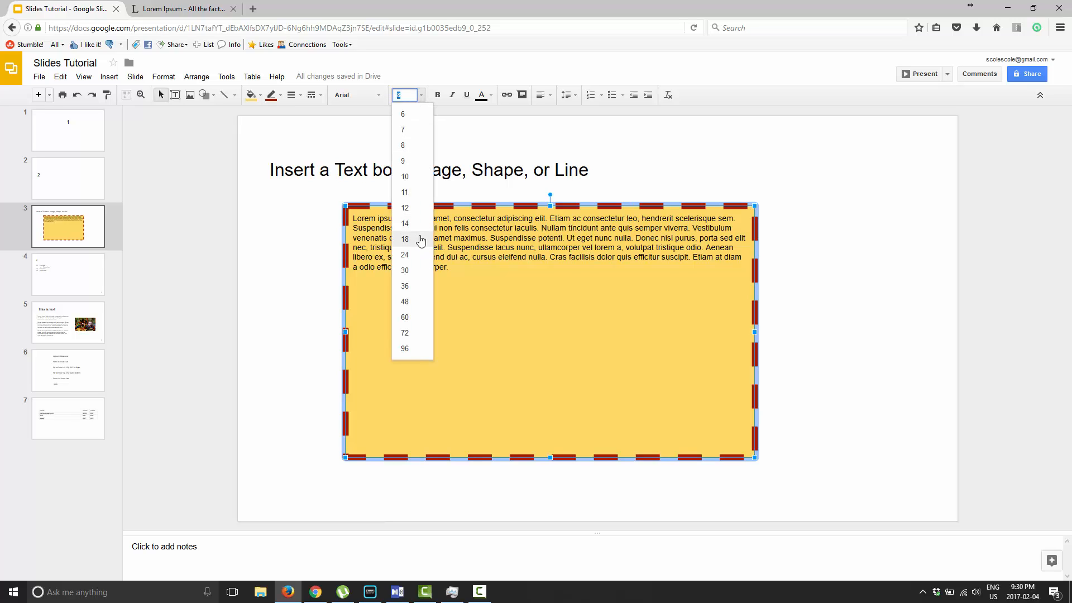
left_click(420, 239)
left_click(423, 99)
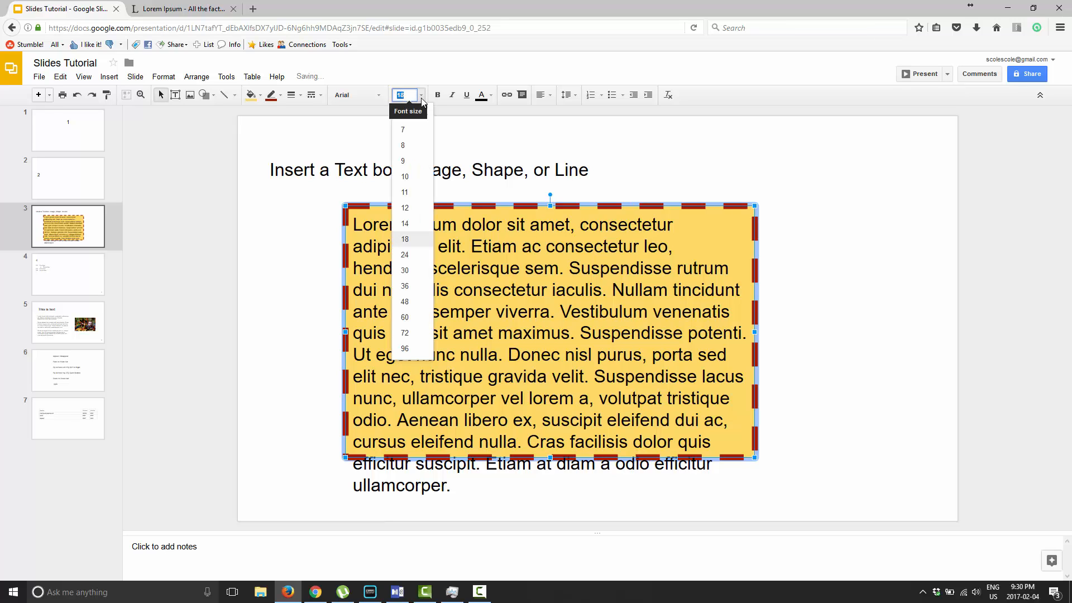
left_click(406, 224)
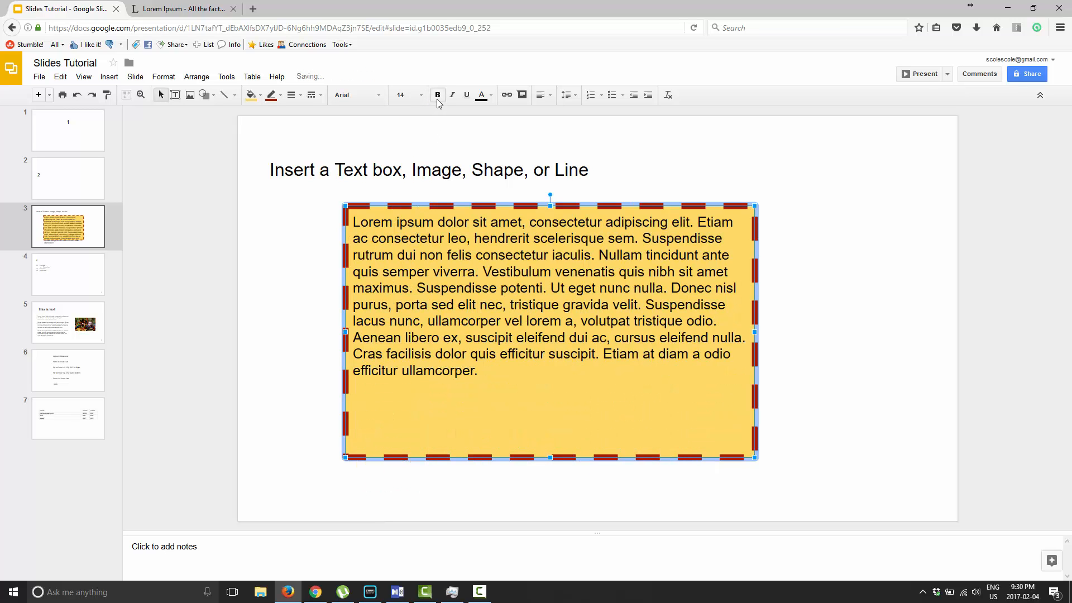
Try bold and italic on the text box's text and switch the formatting off again.
left_click(438, 100)
left_click(450, 100)
left_click(452, 96)
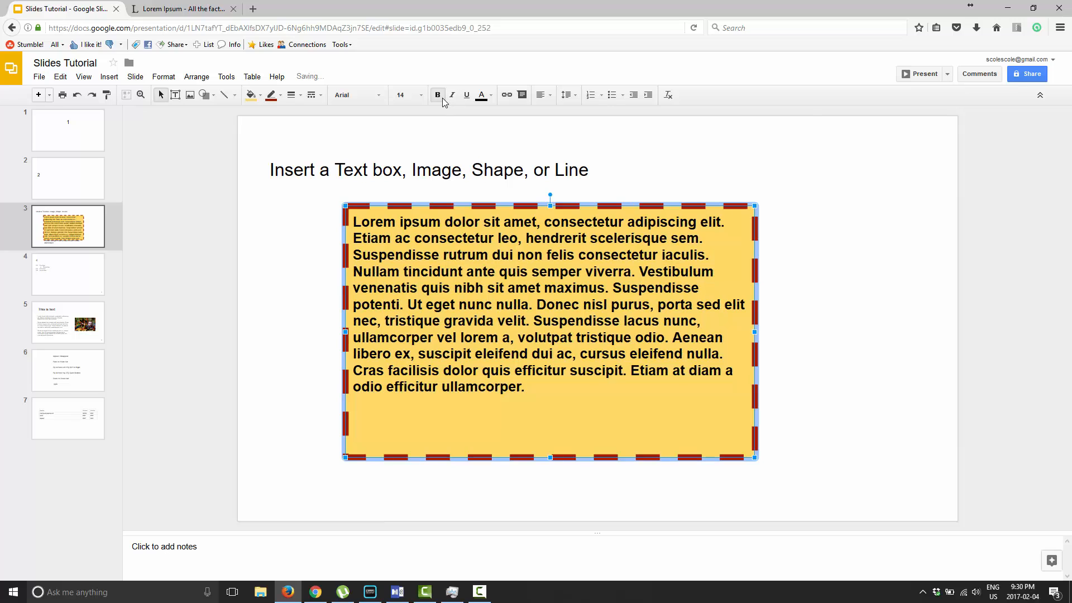
left_click(438, 96)
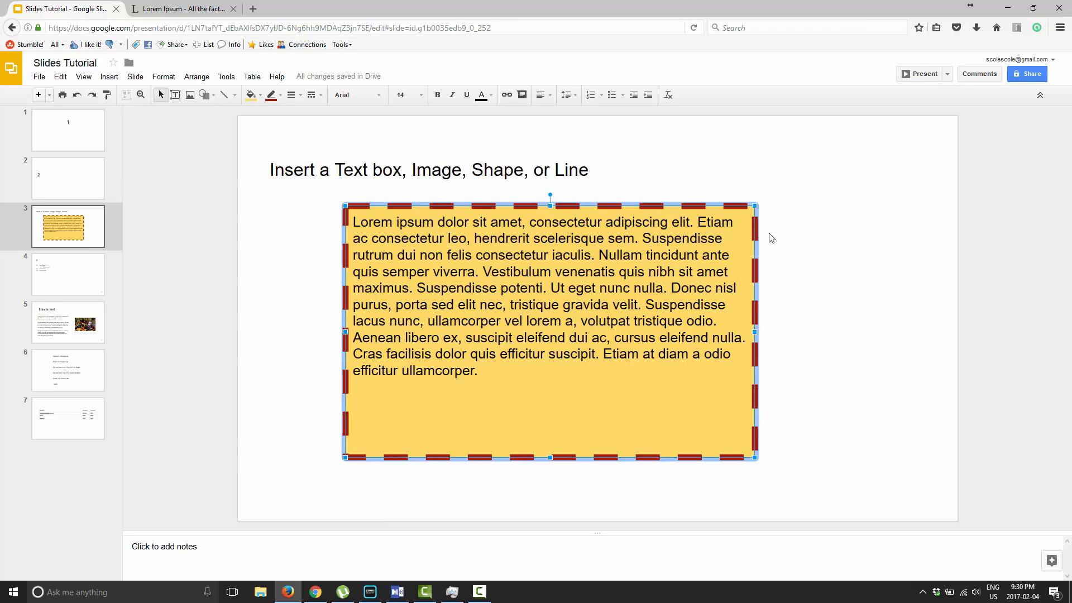
Delete the yellow Lorem Ipsum text box from slide 3.
key("Delete")
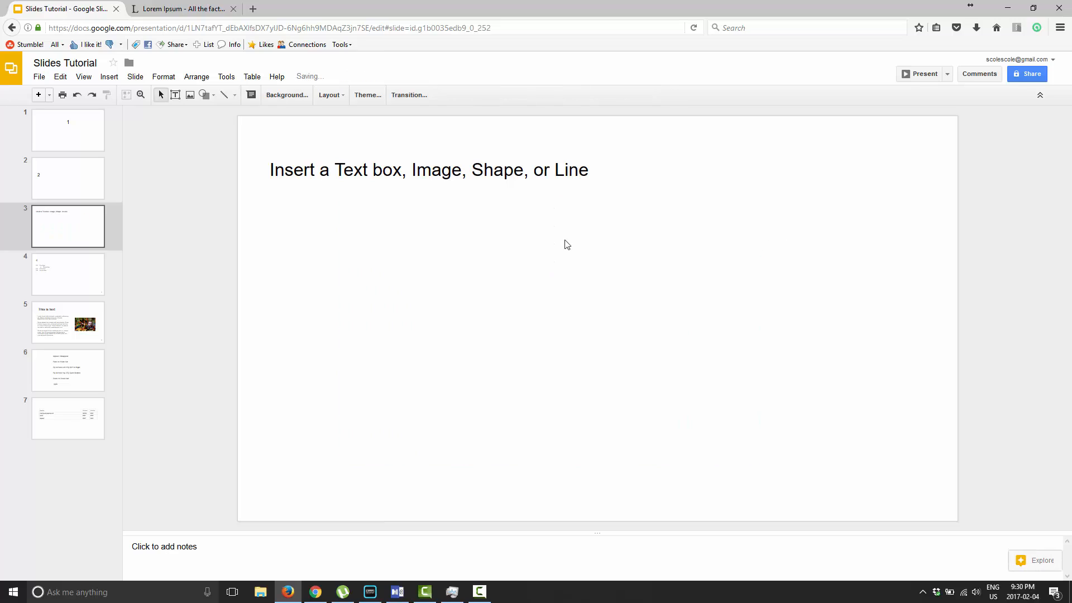
Insert an image on slide 3 by uploading the US_Navy_050114-N-3659B-050 picture from the 333 folder.
left_click(109, 76)
left_click(111, 131)
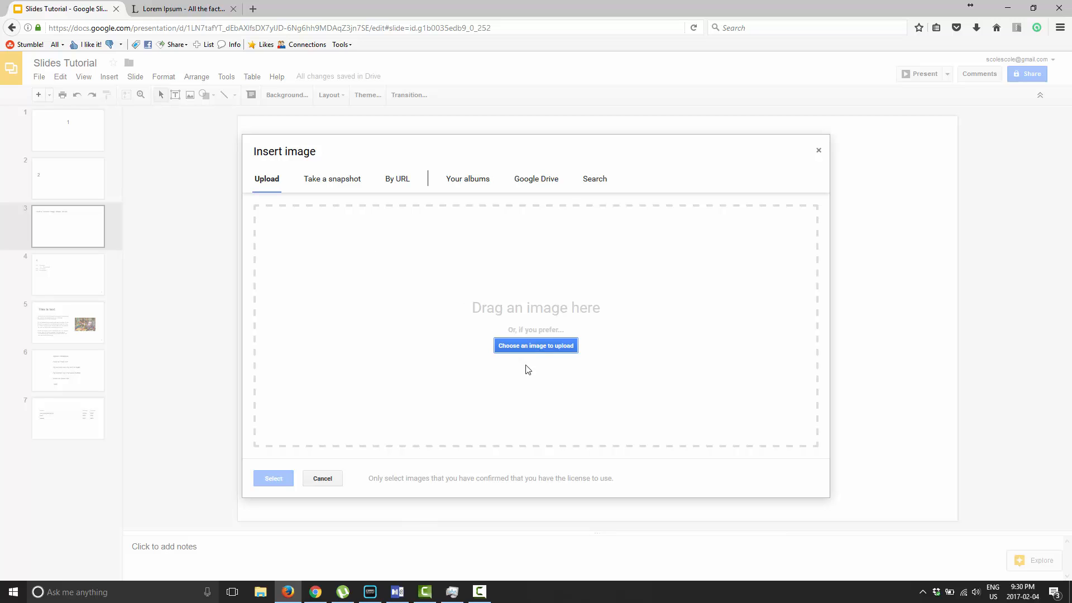
left_click(537, 348)
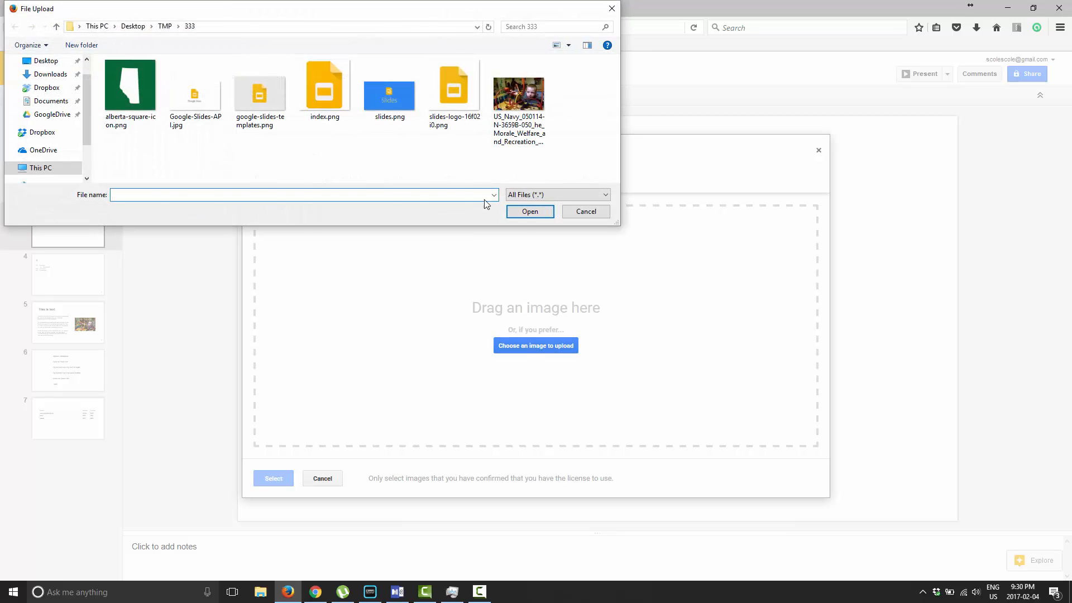
left_click(518, 95)
left_click(530, 212)
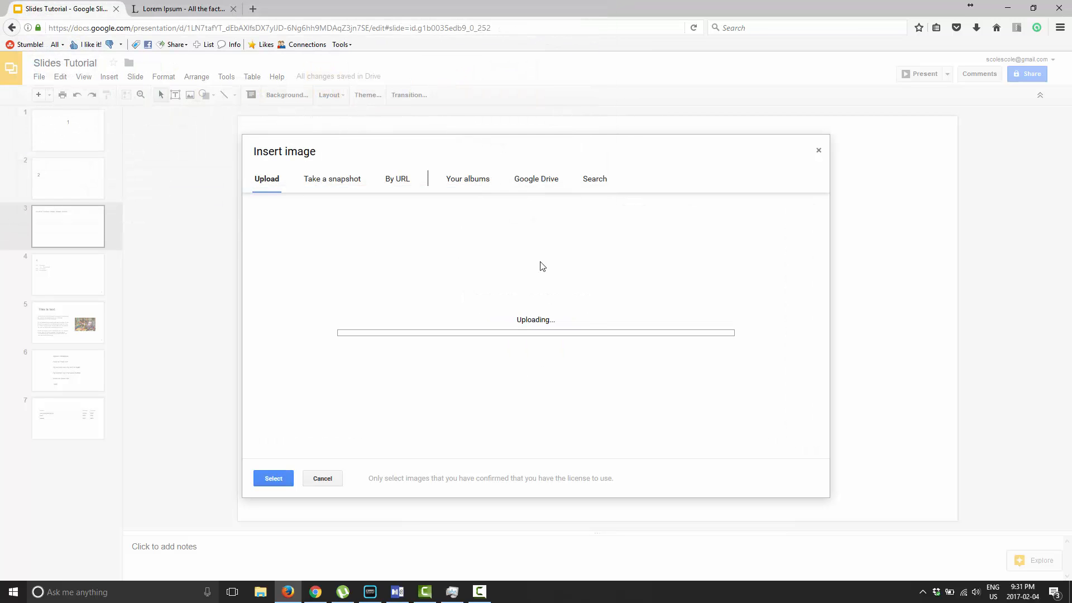
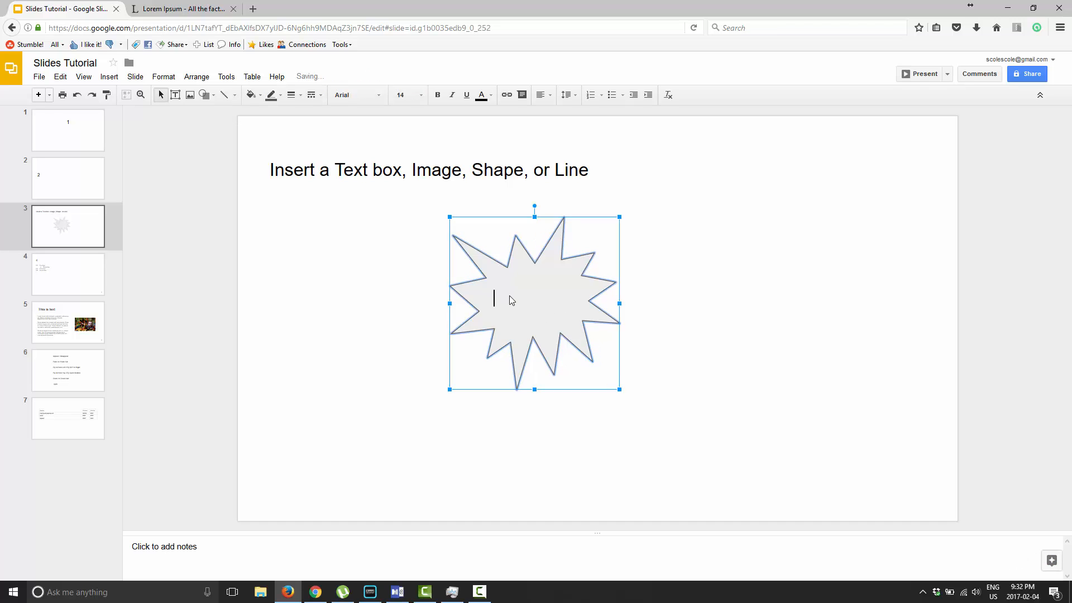
Enter "This is text" inside the starburst shape on slide 3.
type("This is text")
left_click(669, 269)
left_click(555, 282)
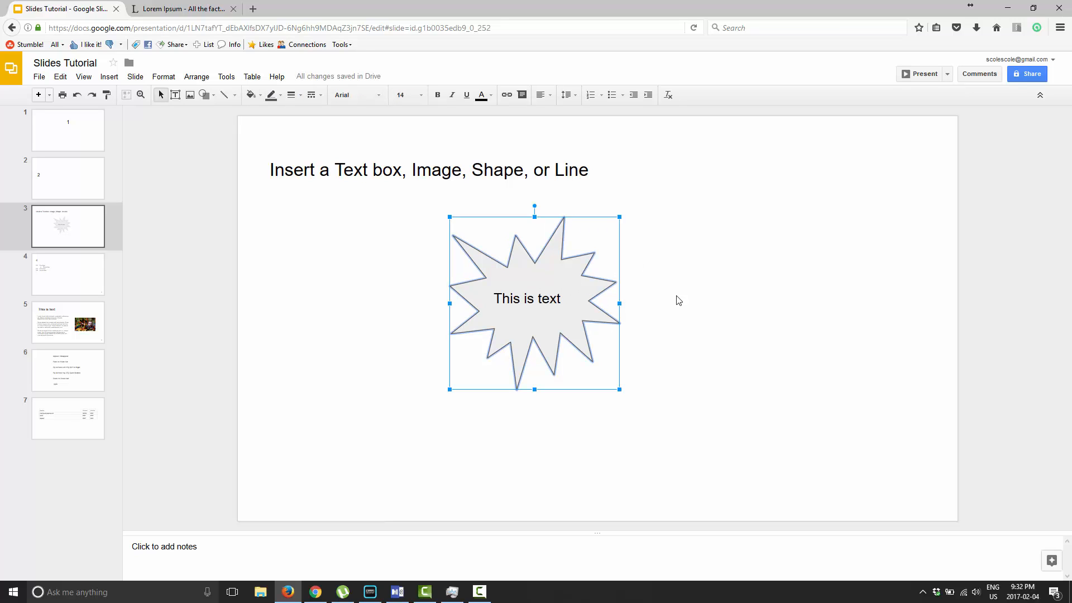
left_click(711, 305)
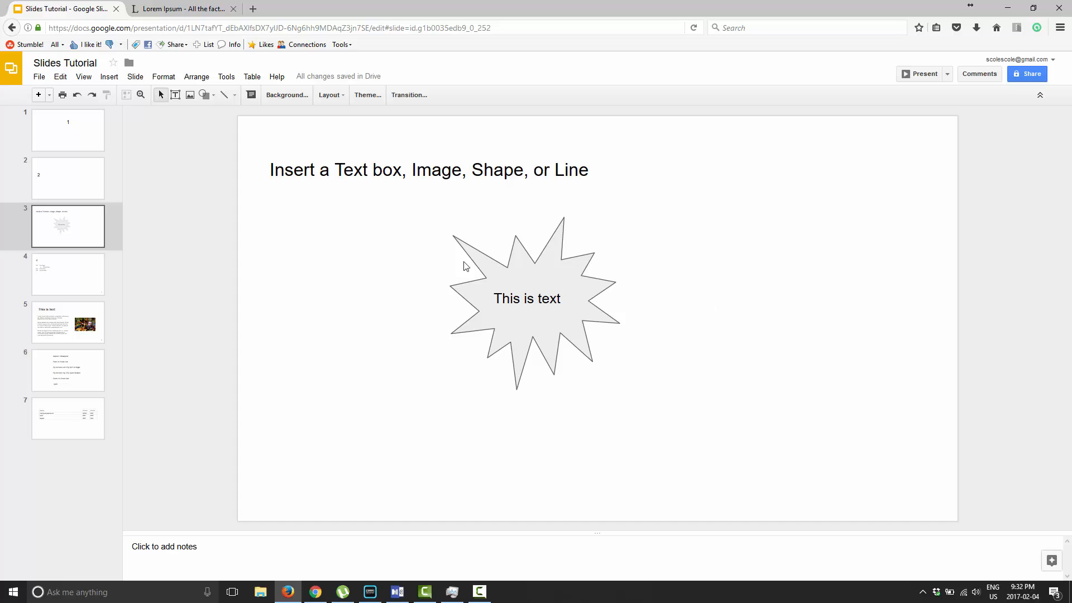
Fill the starburst shape with a light blue color.
left_click(494, 253)
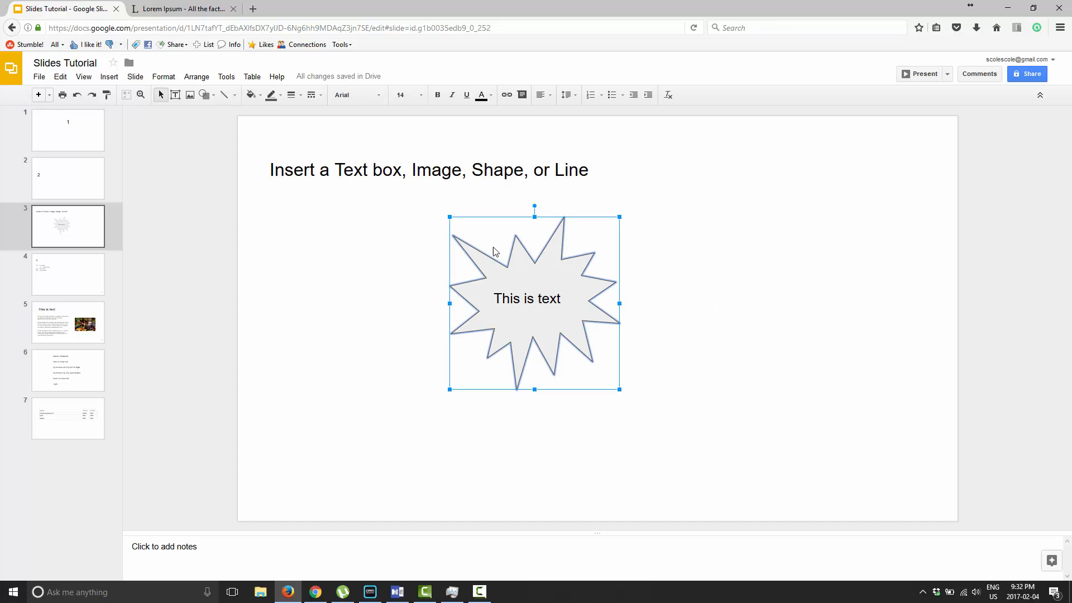
left_click(251, 95)
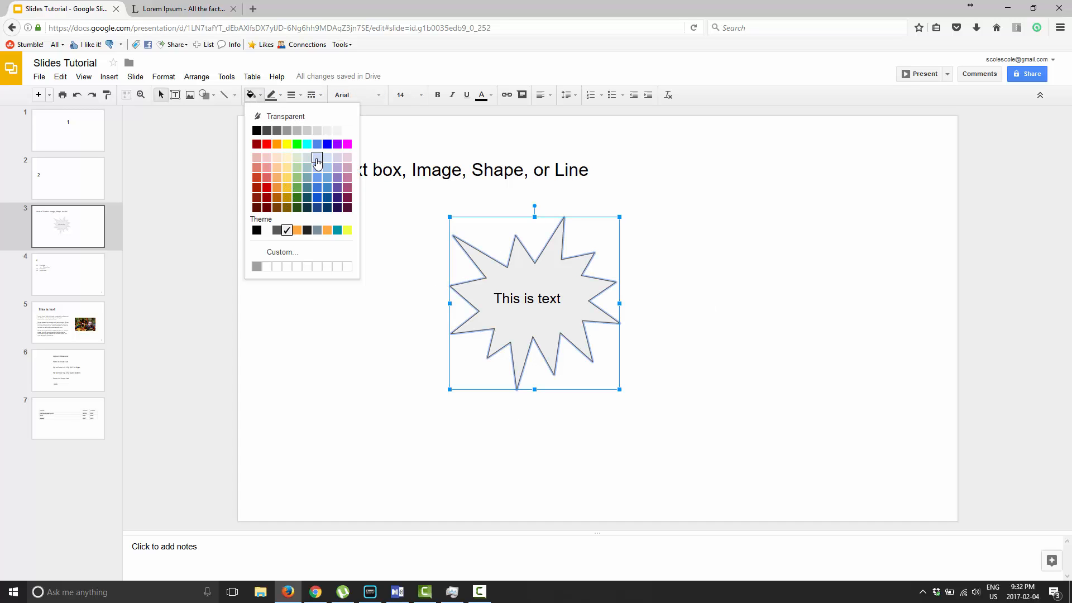
left_click(317, 158)
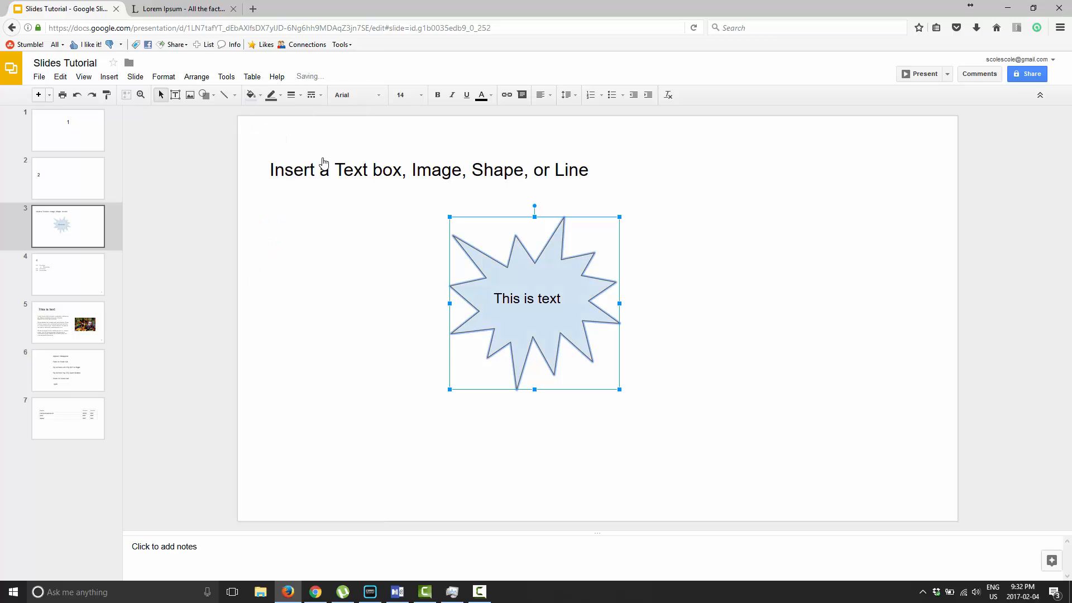
Give the starburst shape a dark red outline with a line weight of 8px.
left_click(271, 95)
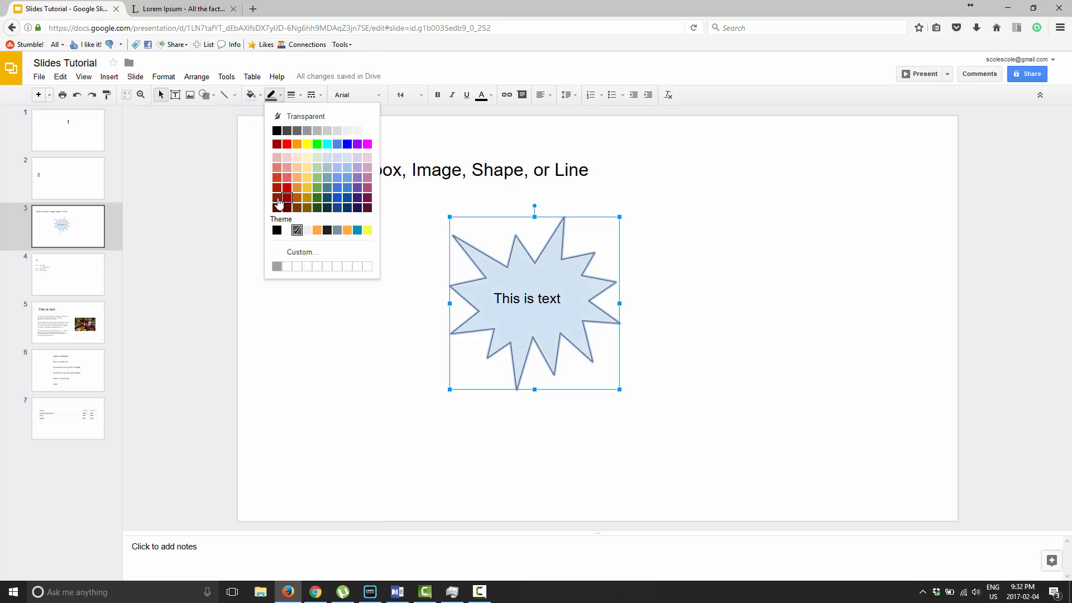
left_click(278, 198)
left_click(291, 95)
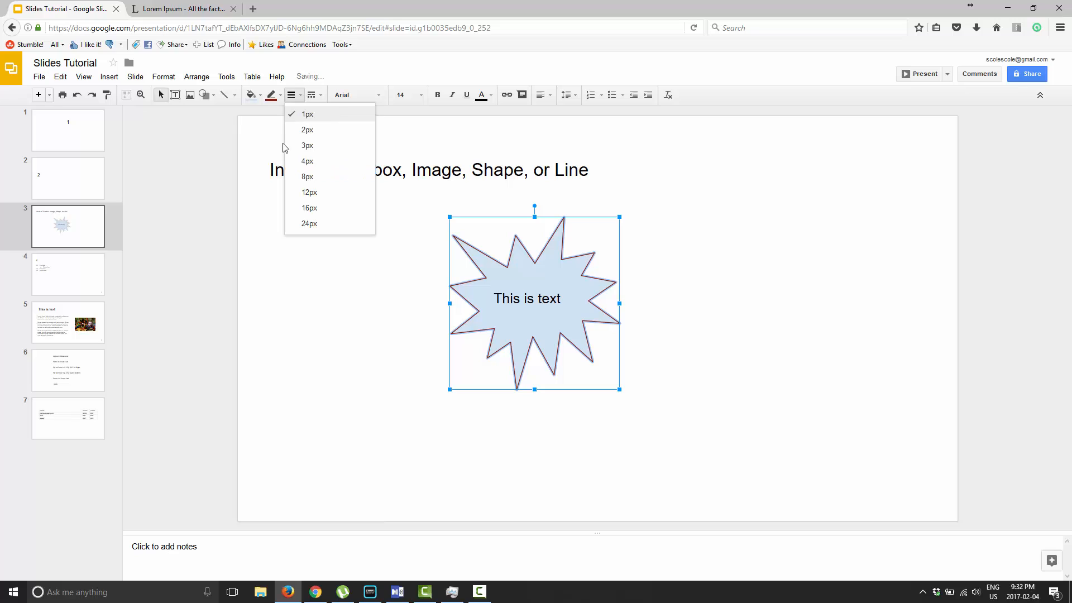
left_click(304, 177)
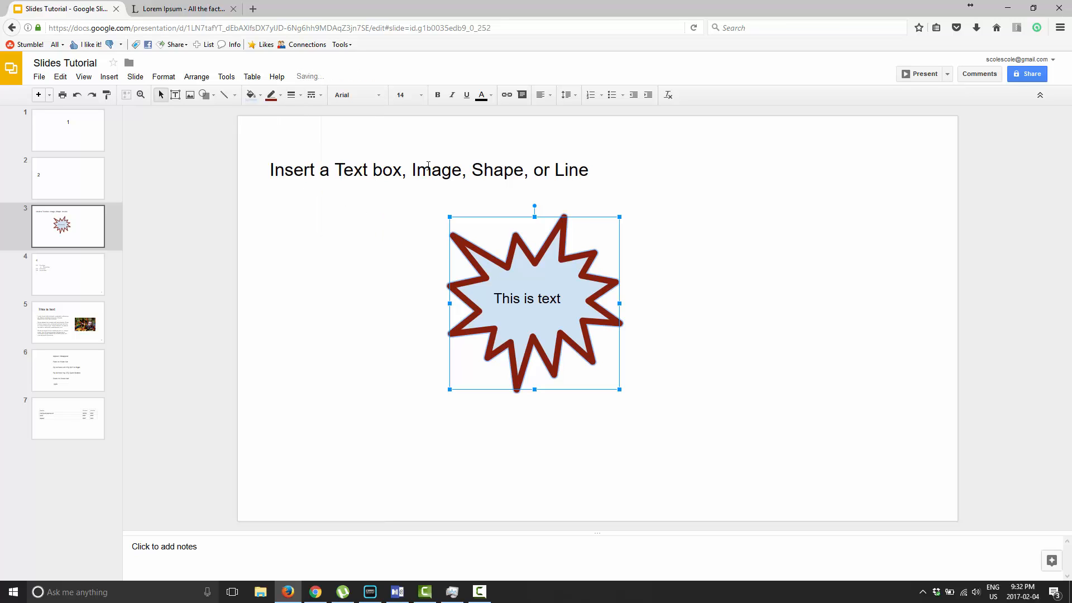
left_click(751, 359)
Move the starburst shape to the upper-right area of slide 3, and delete it from the slide.
left_click_drag(564, 316, 835, 242)
left_click(441, 328)
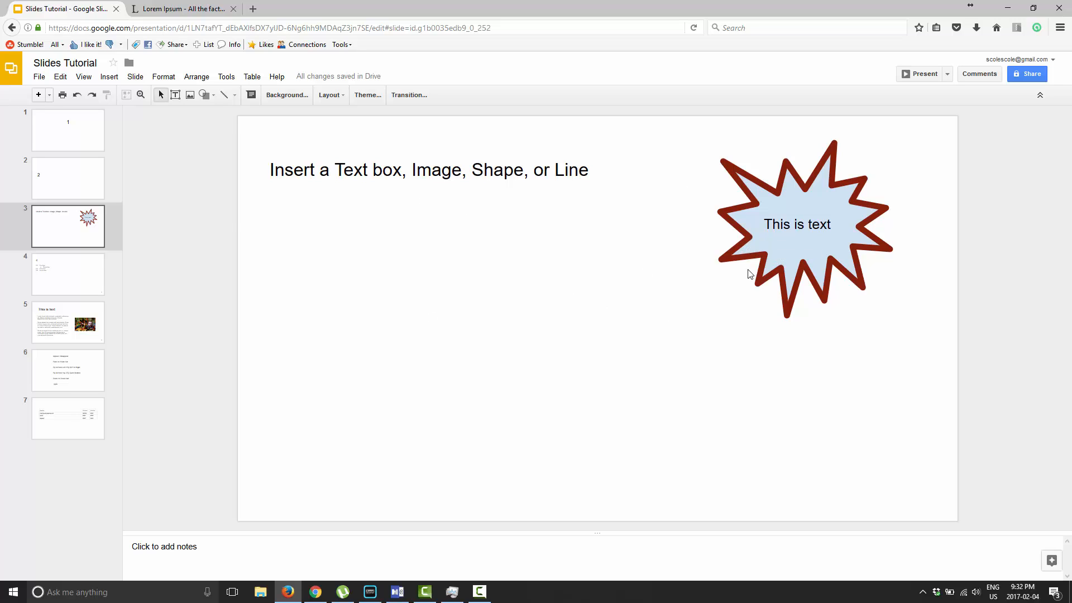
left_click(860, 233)
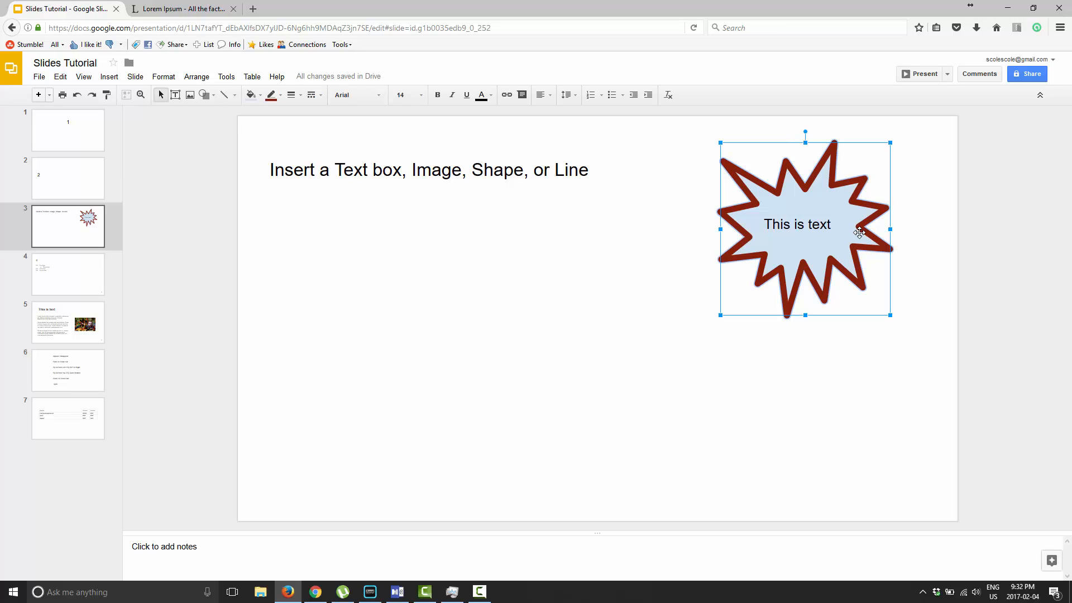
key("Delete")
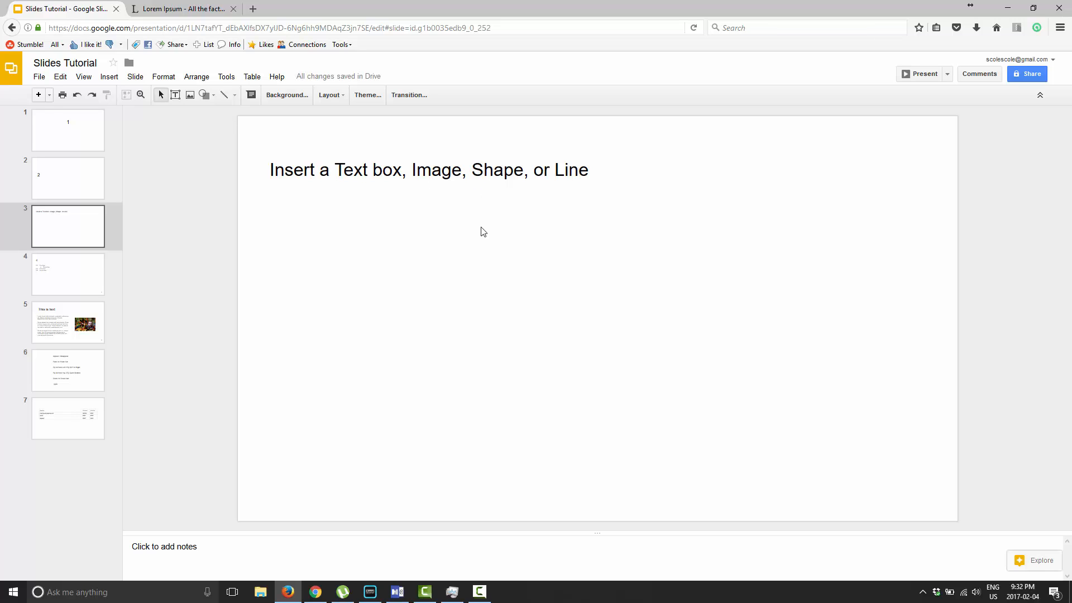
Draw a freehand Scribble line with two rounded lobes below the title, in the left half of slide 3.
left_click(110, 76)
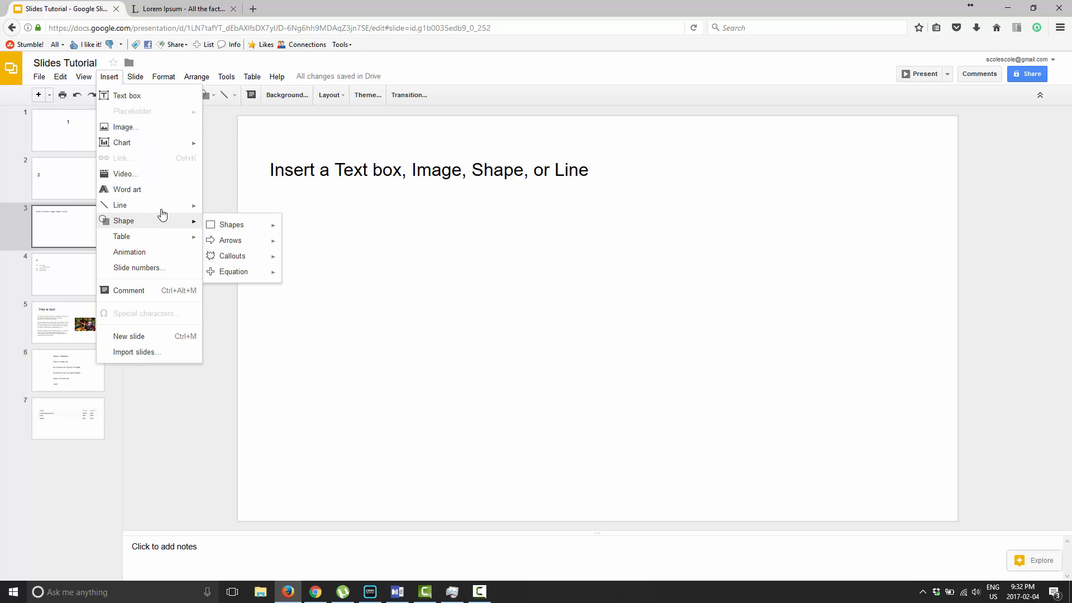
mouse_move(182, 209)
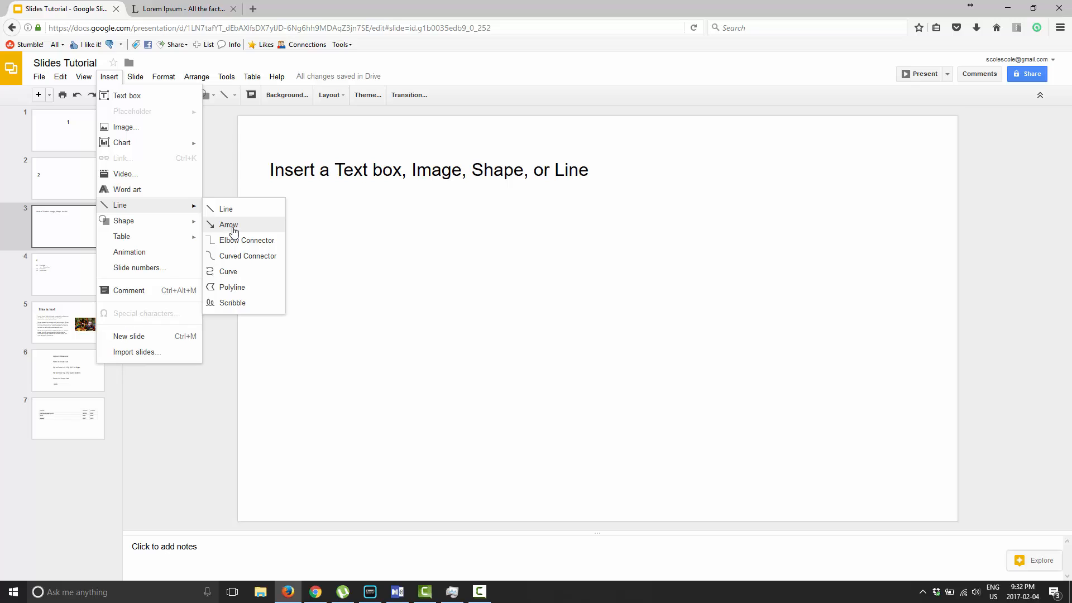
mouse_move(149, 223)
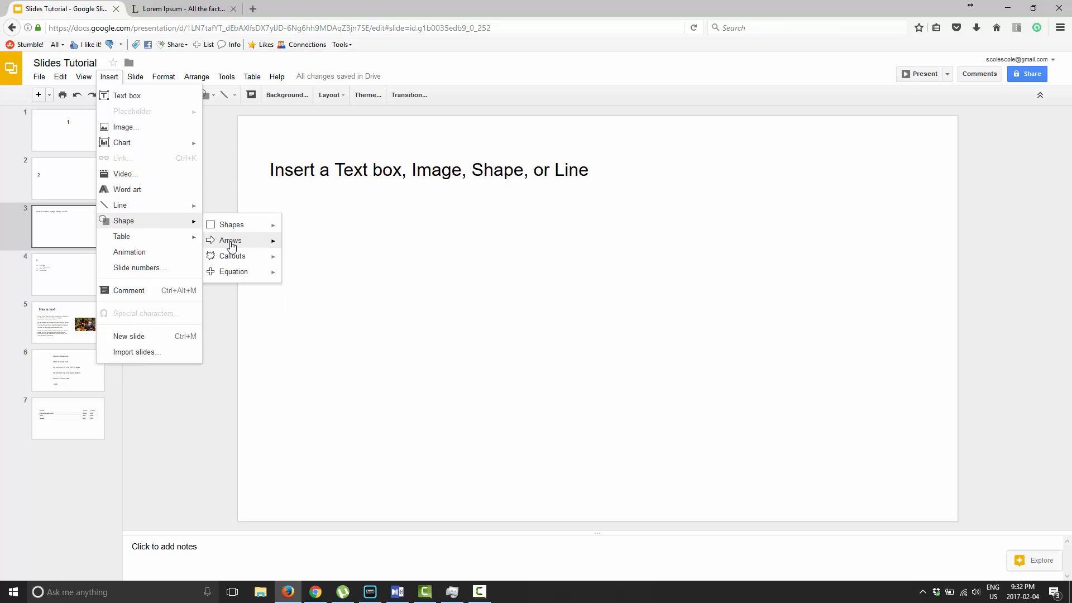
mouse_move(243, 246)
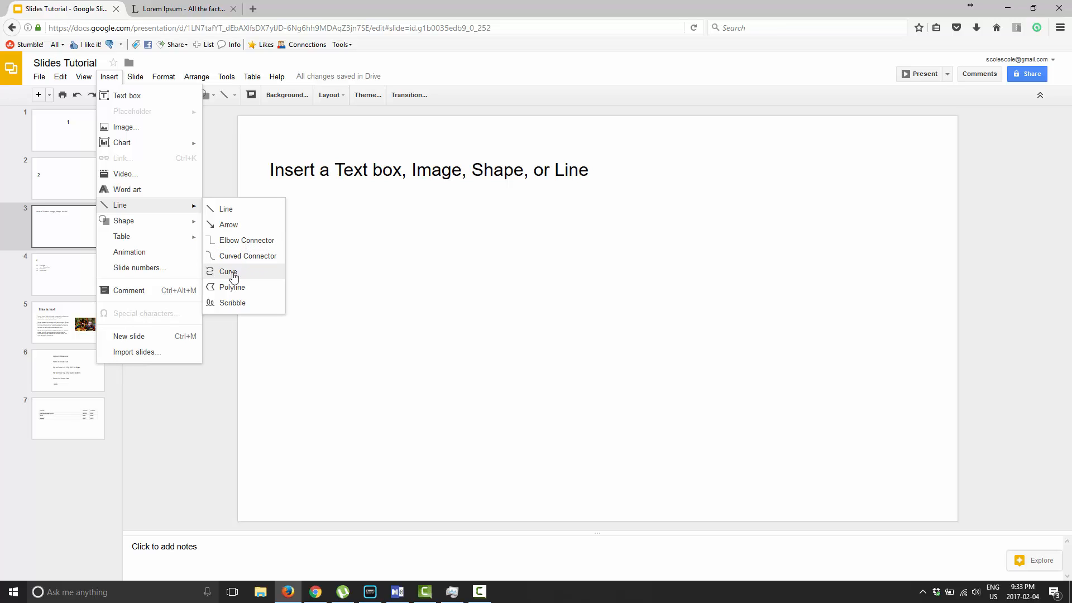
left_click(239, 303)
mouse_move(421, 316)
left_mouse_down()
mouse_move(498, 311)
mouse_move(293, 290)
mouse_move(381, 358)
left_mouse_up()
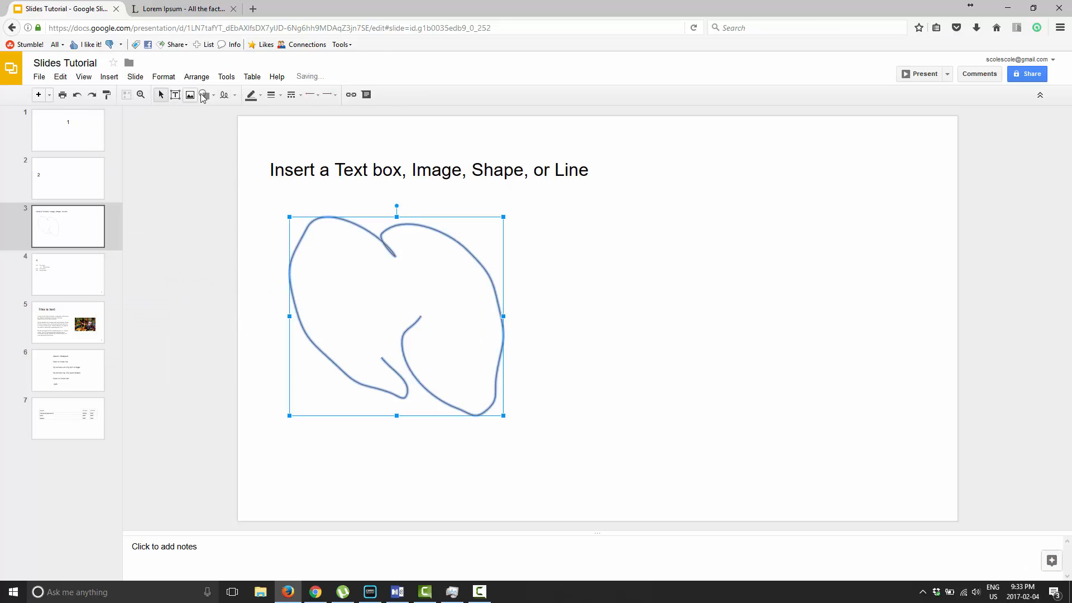
Set the scribble's line weight to 12px.
left_click(272, 95)
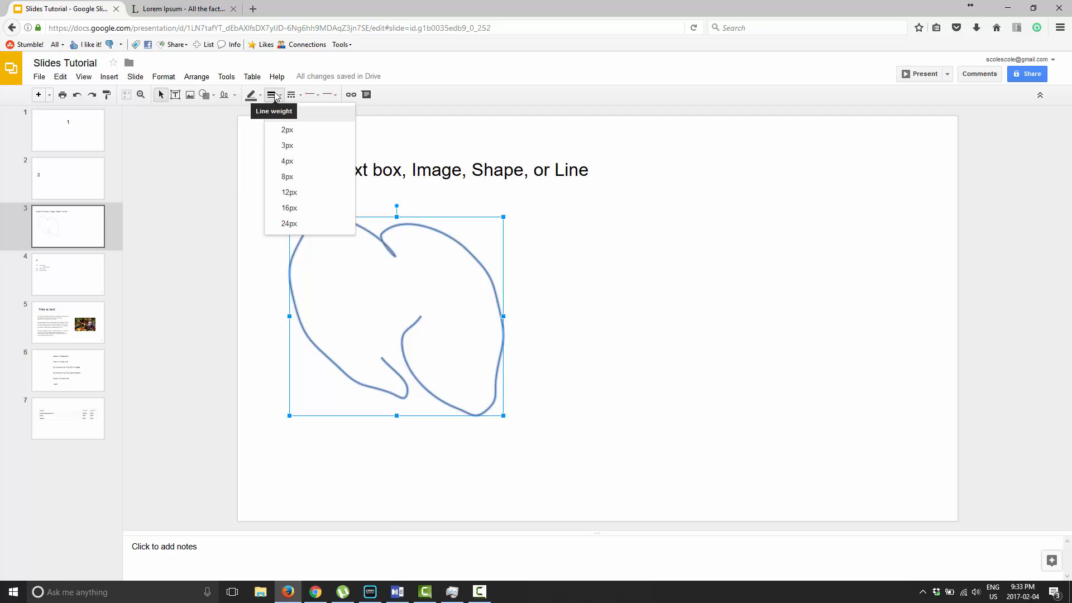
left_click(291, 190)
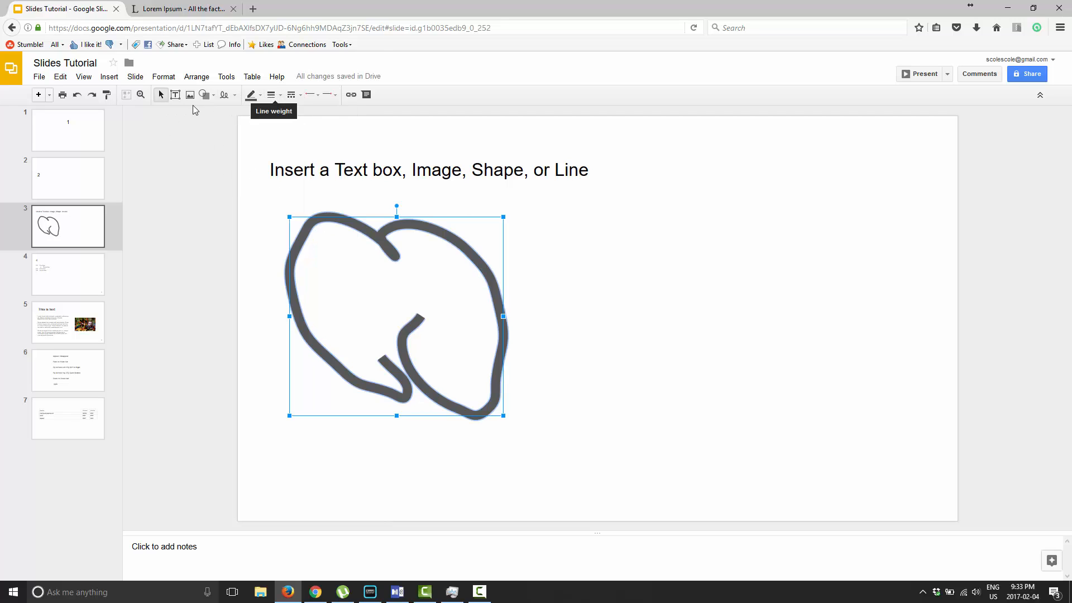
left_click(580, 250)
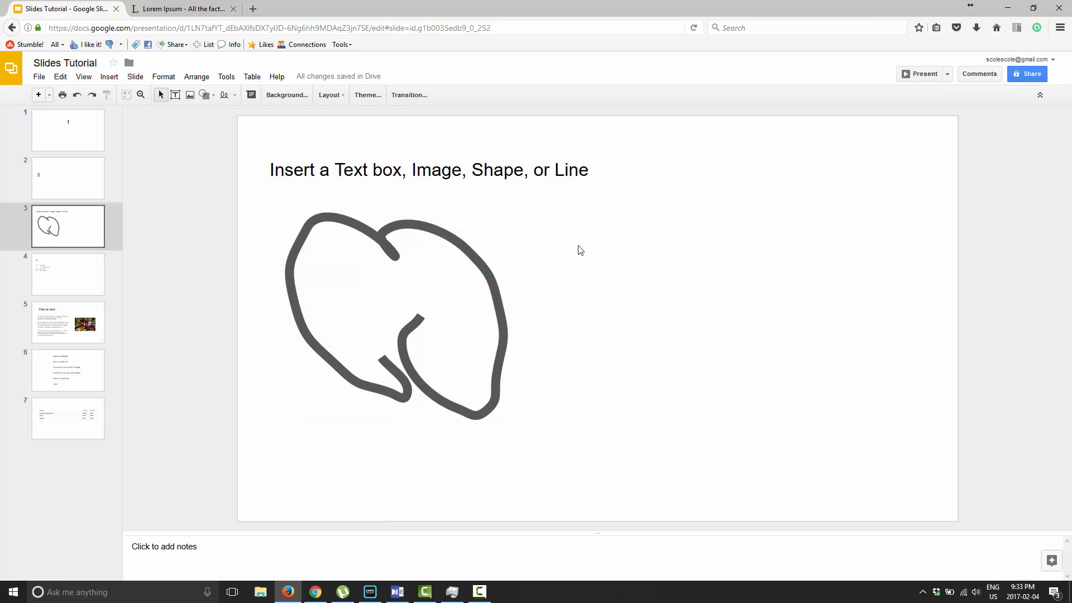
Draw an arrow rising to the right beside the scribble and set its line weight to 8px.
left_click(109, 77)
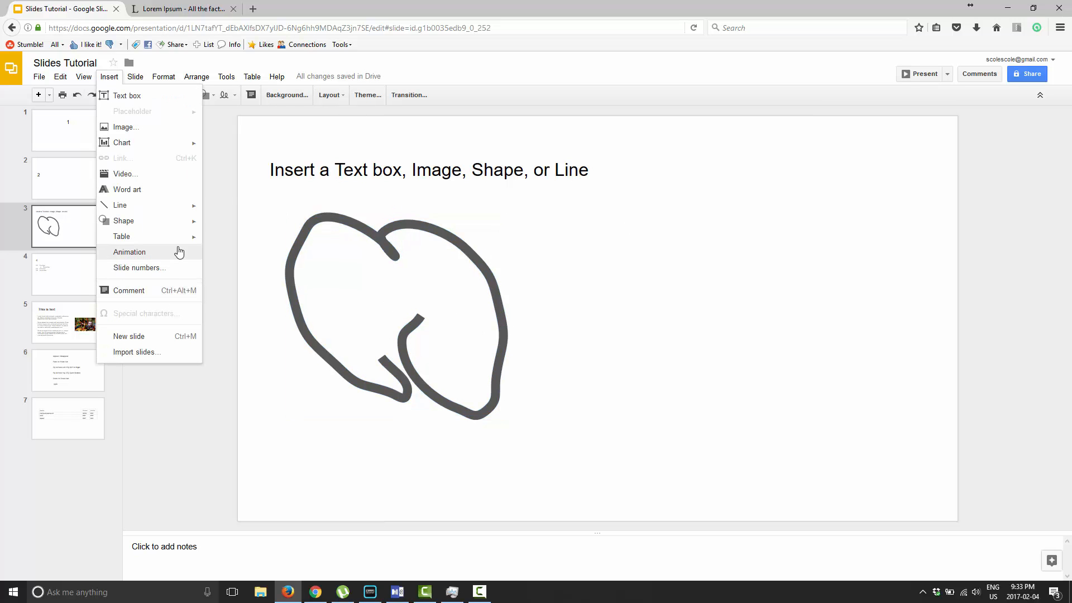
left_click(228, 222)
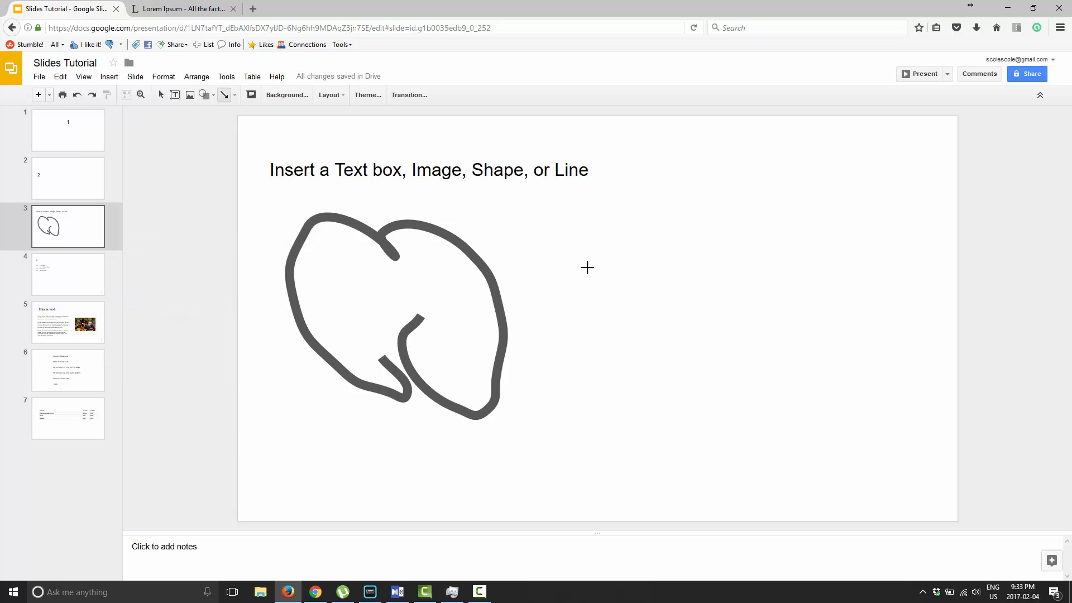
mouse_move(581, 266)
left_mouse_down()
mouse_move(802, 261)
mouse_move(771, 359)
mouse_move(625, 323)
mouse_move(787, 256)
mouse_move(799, 211)
left_mouse_up()
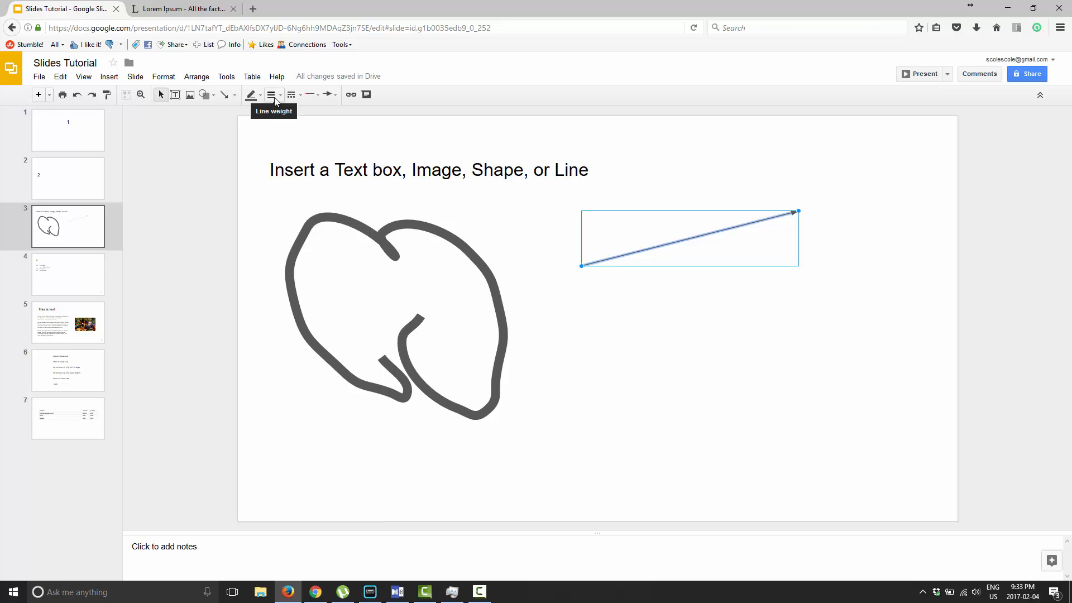
left_click(292, 97)
left_click(282, 178)
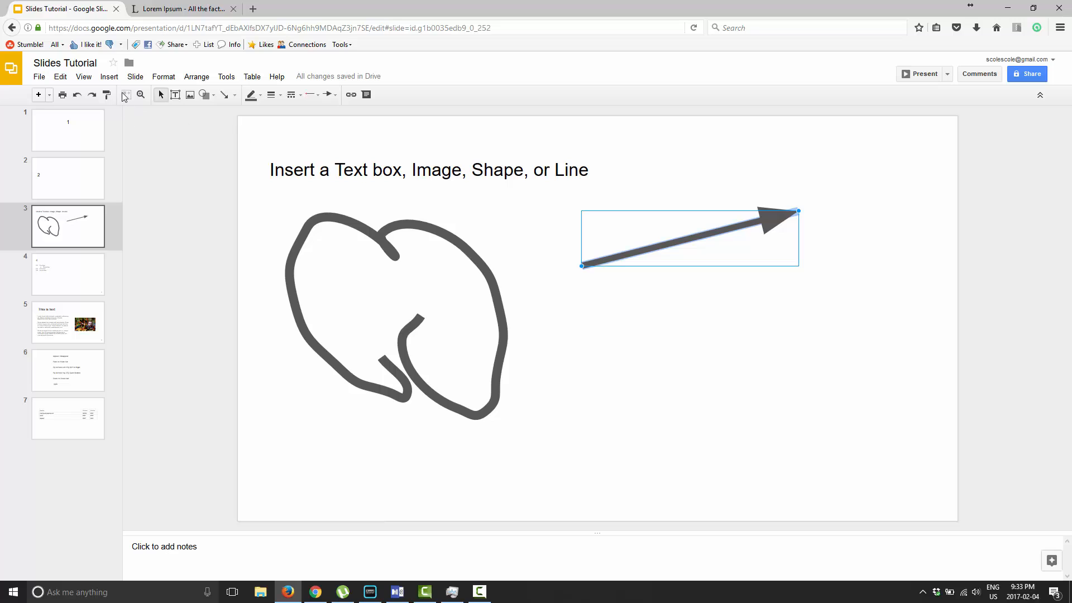
Draw a second arrow below the first one, constrained to exactly horizontal and pointing right.
left_click(109, 77)
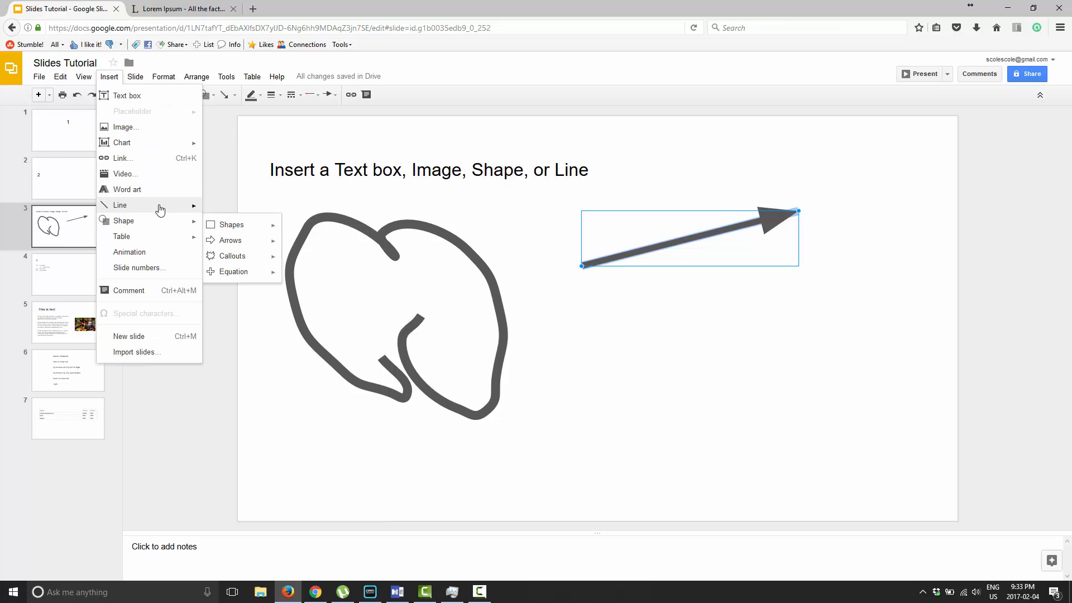
mouse_move(160, 208)
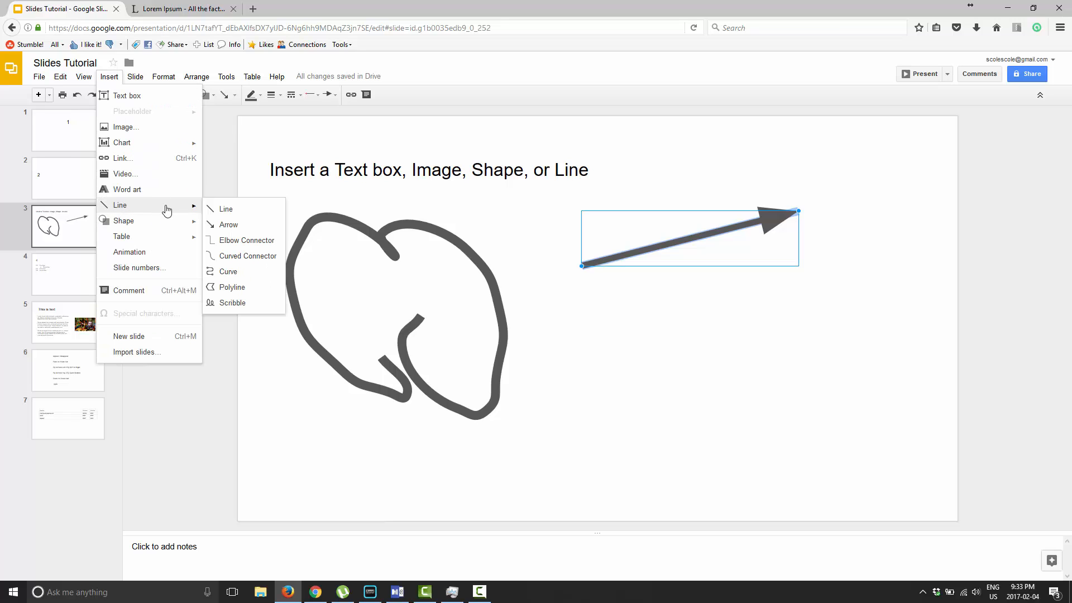
left_click(235, 226)
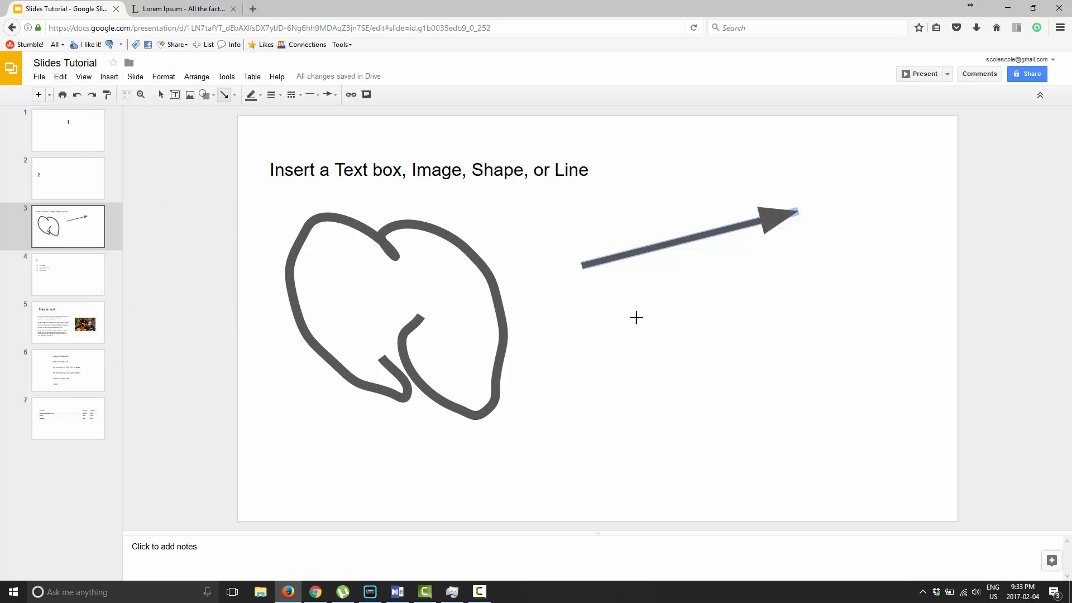
left_click_drag(588, 317, 597, 503)
left_click_drag(550, 475, 851, 303)
left_click_drag(846, 351, 813, 318)
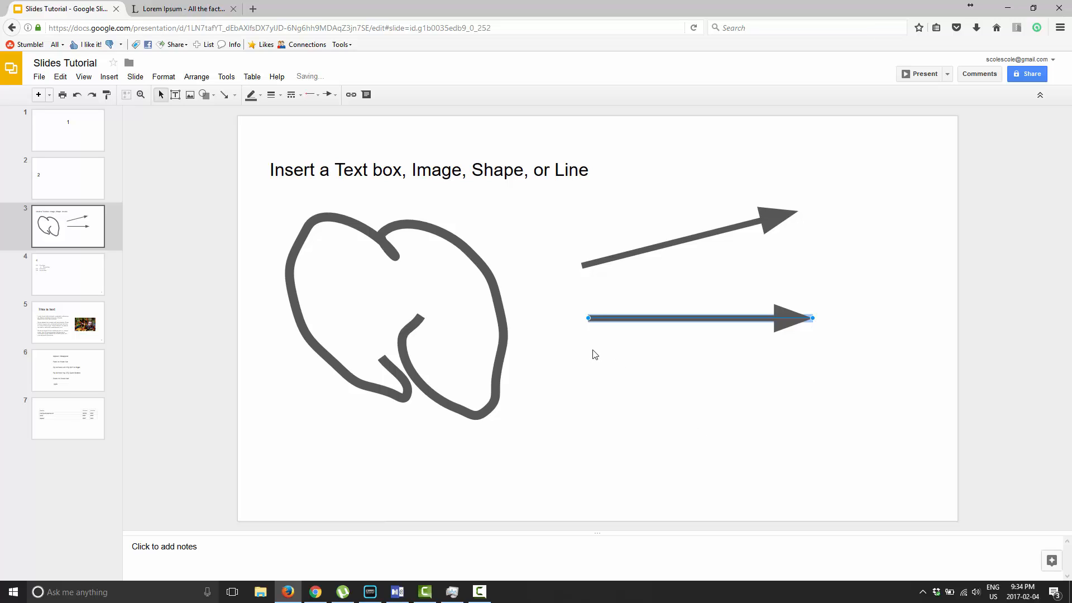
left_click(462, 229)
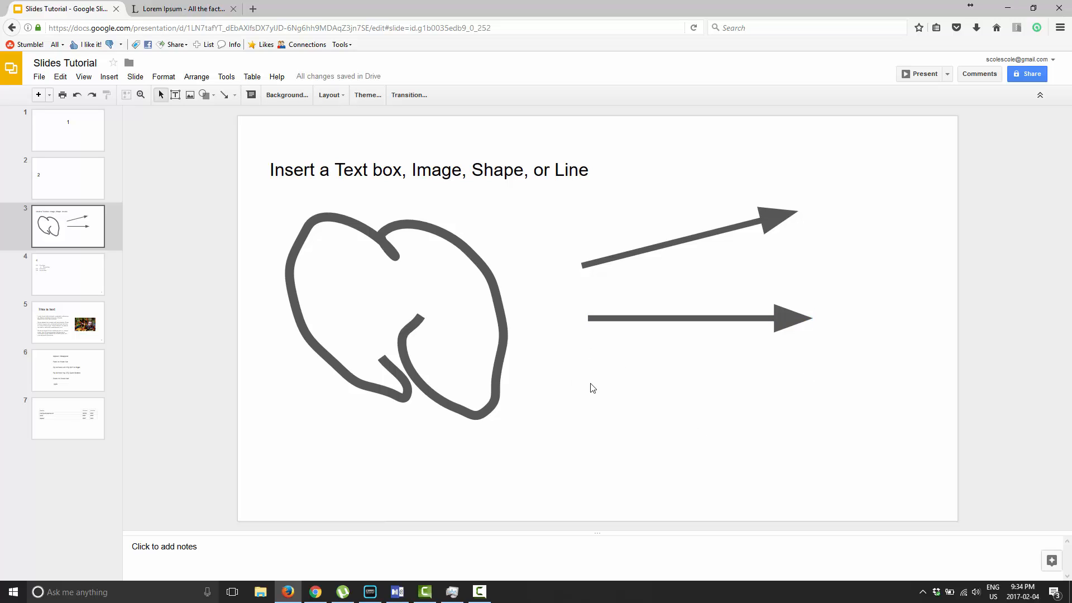